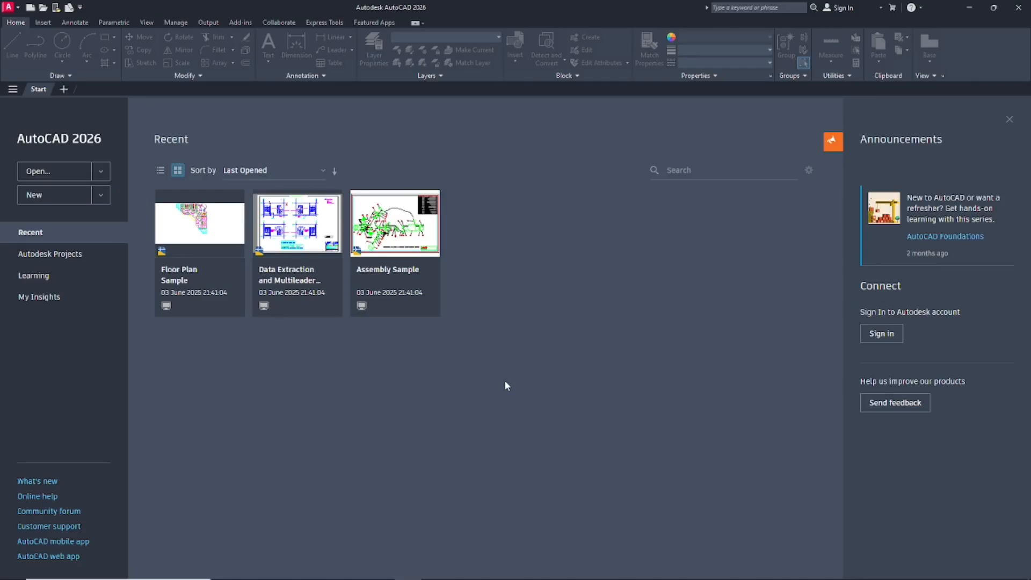
Create a new drawing from the acadiso.dwt template and close the Blocks palette.
click(101, 195)
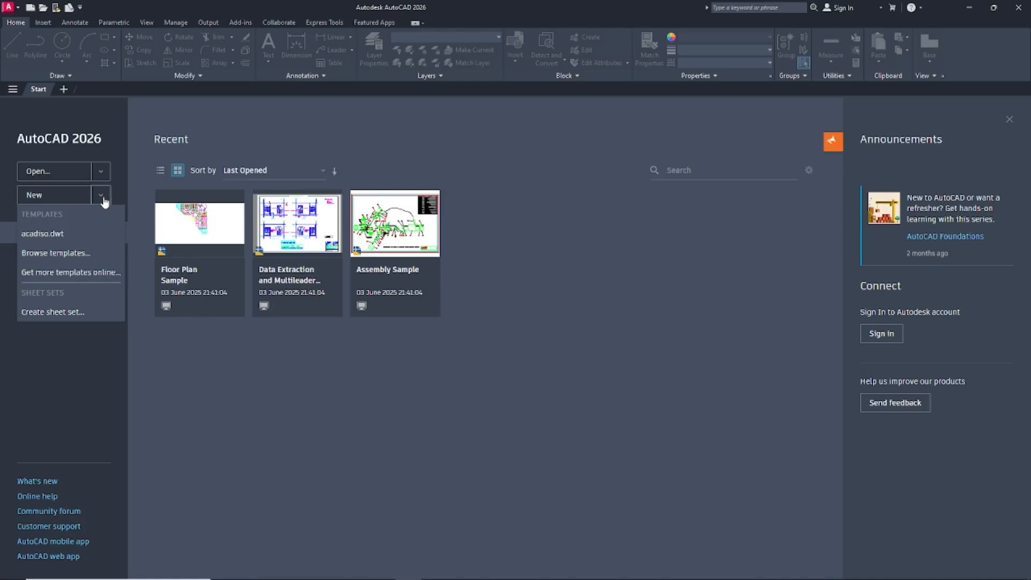
click(59, 236)
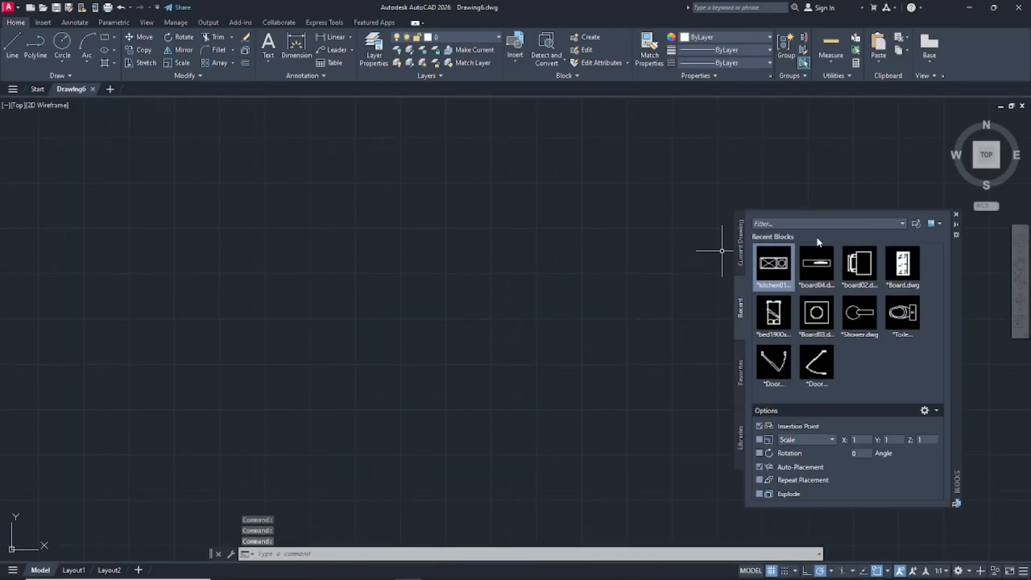
click(956, 214)
Draw a 4000 by 3000 rectangle as the outer wall outline.
middle_drag(442, 278, 462, 265)
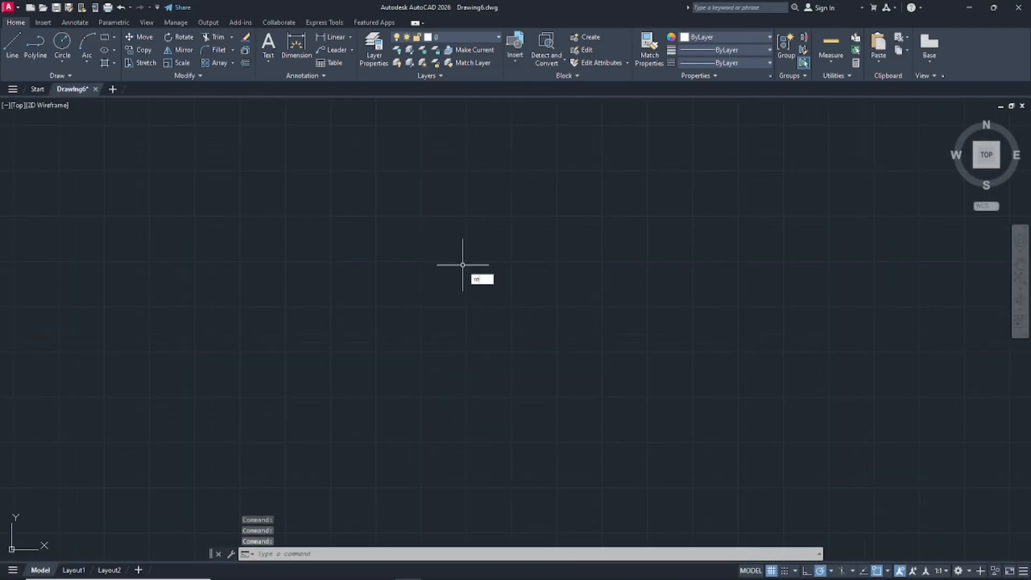
text(c)
key(Return)
click(295, 218)
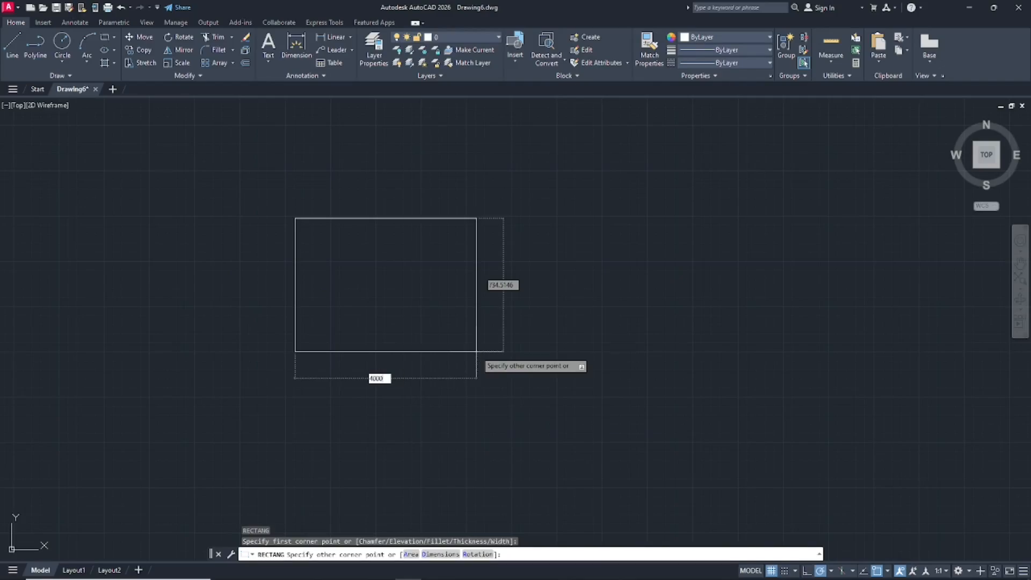
text(4000)
key(Tab)
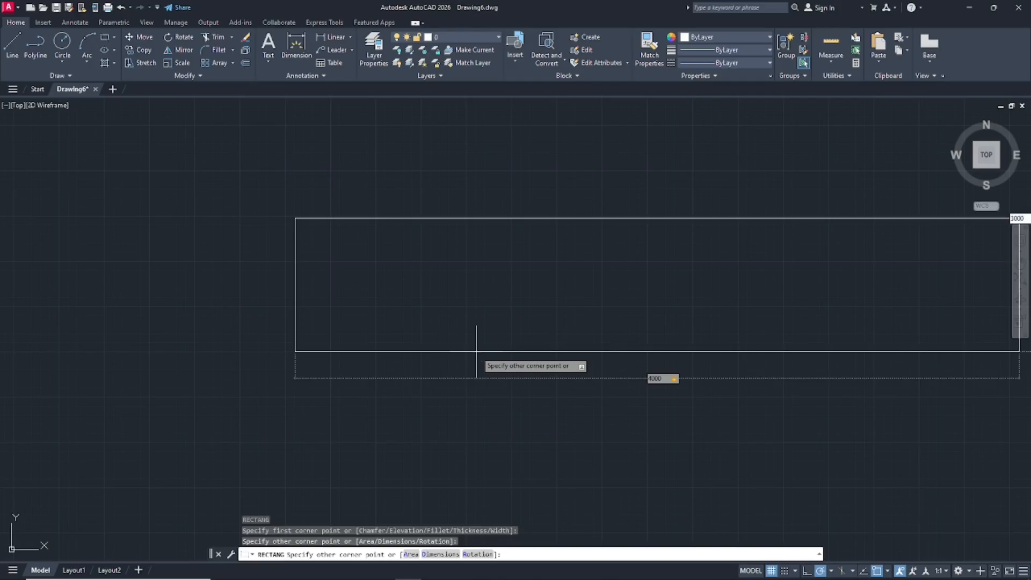
text(3000)
key(Return)
Offset the outer rectangle inward by 150 to form the inner face of the walls.
scroll(555, 292, down, 8)
mouse_move(564, 340)
middle_down()
mouse_move(425, 339)
mouse_move(461, 346)
middle_up()
scroll(425, 339, up, 6)
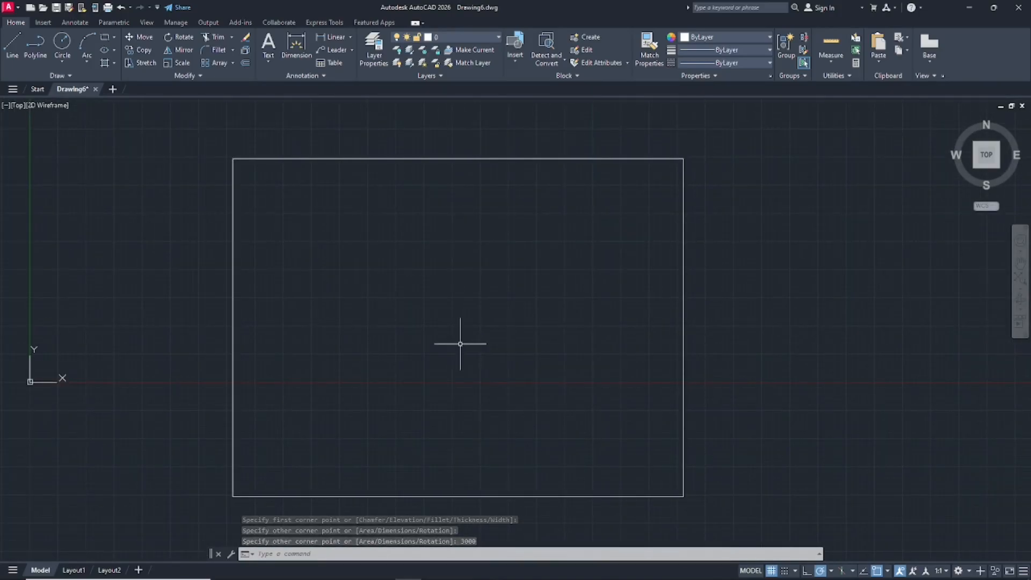
text(OFFSet)
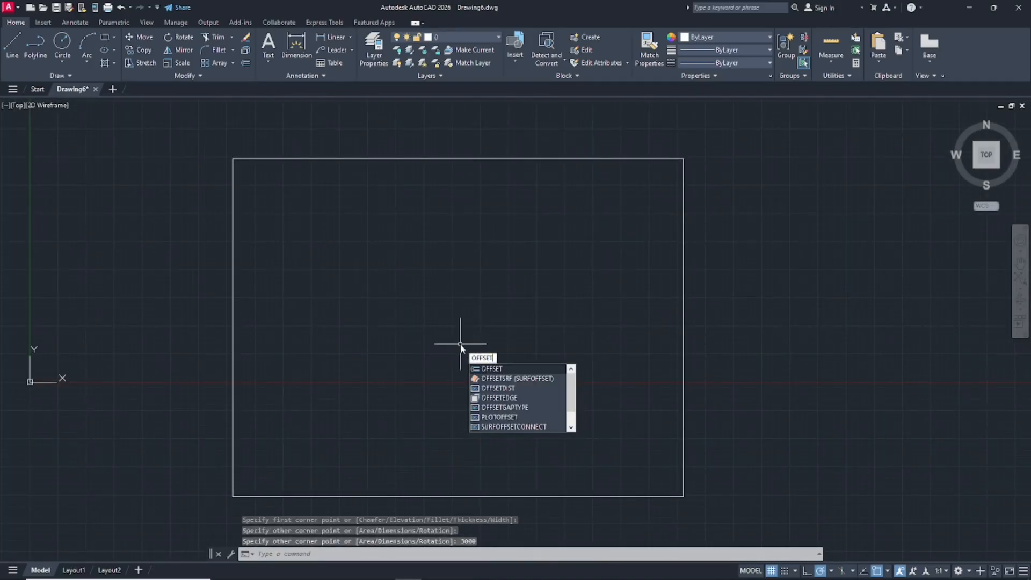
key(Return)
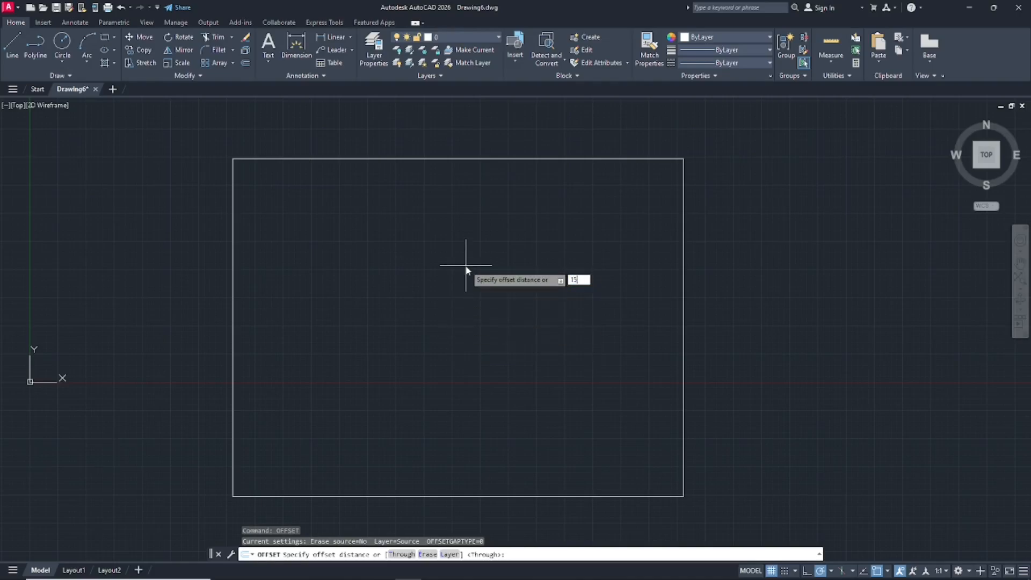
text(150)
key(Return)
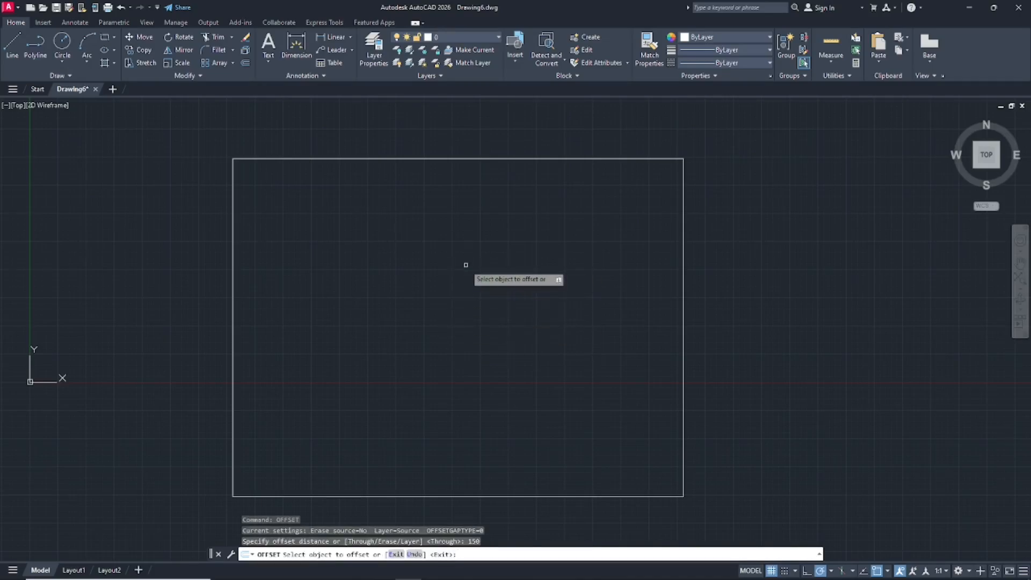
click(492, 159)
click(488, 202)
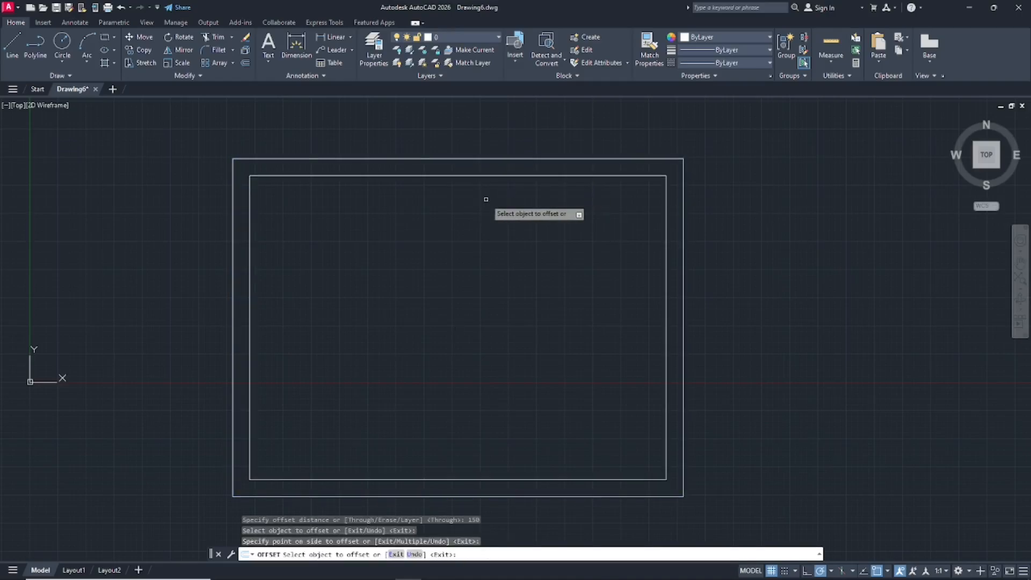
key(Return)
Draw a partition line from 1700 above the outer rectangle's lower-right corner, 1500 to the left, then straight down to the bottom outer edge.
middle_drag(527, 292, 500, 262)
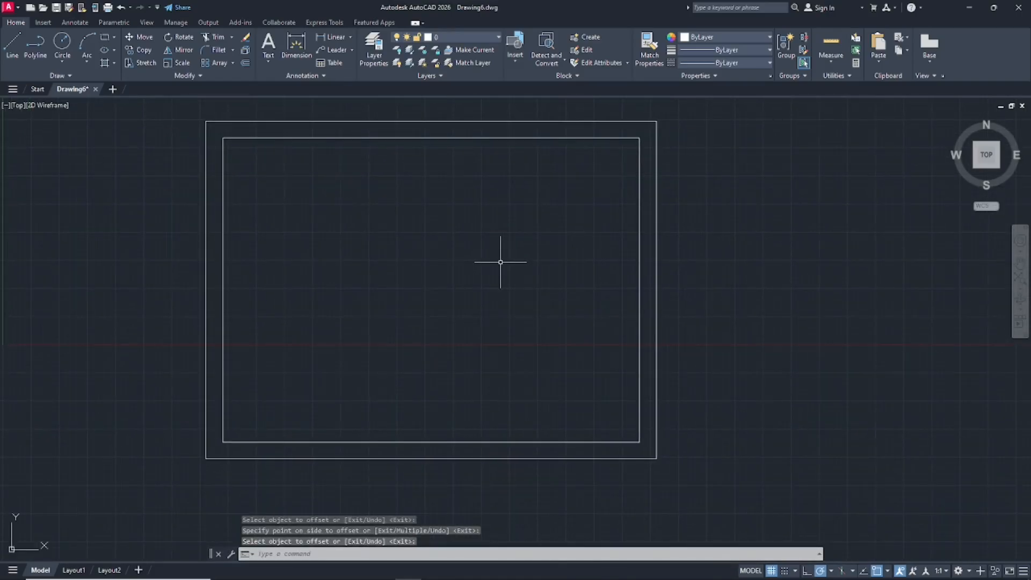
text(l)
key(Return)
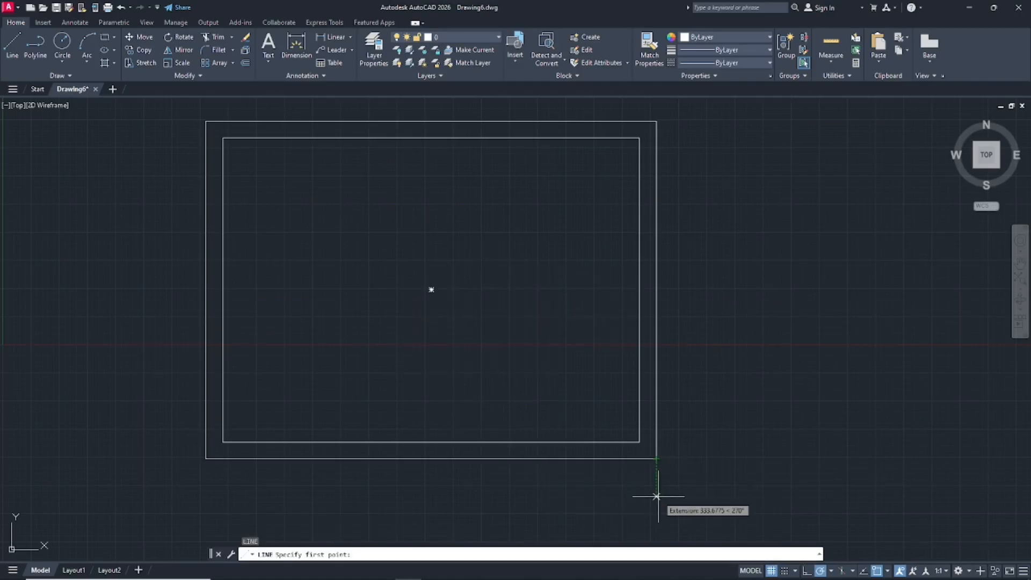
text(-1700)
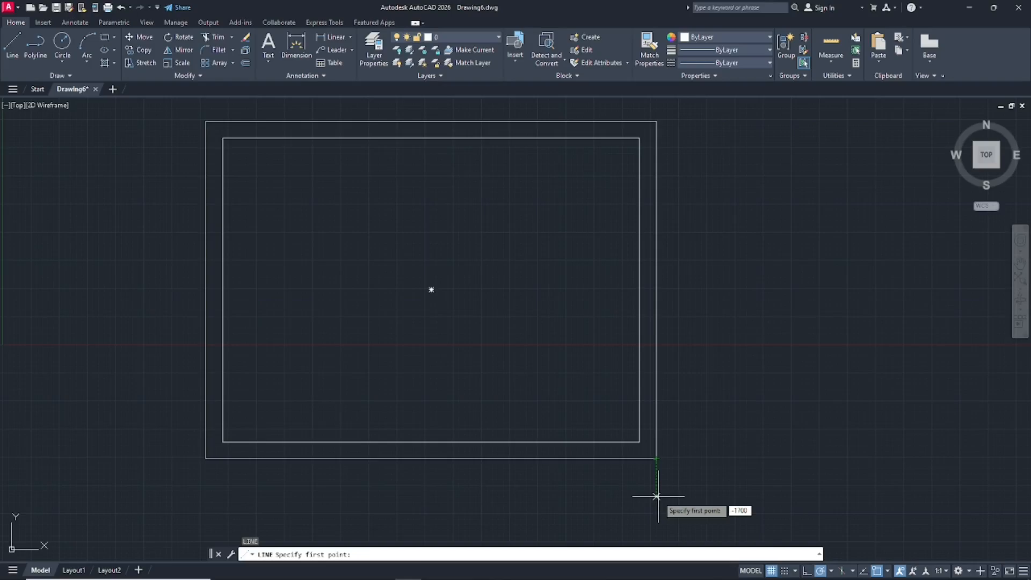
key(Return)
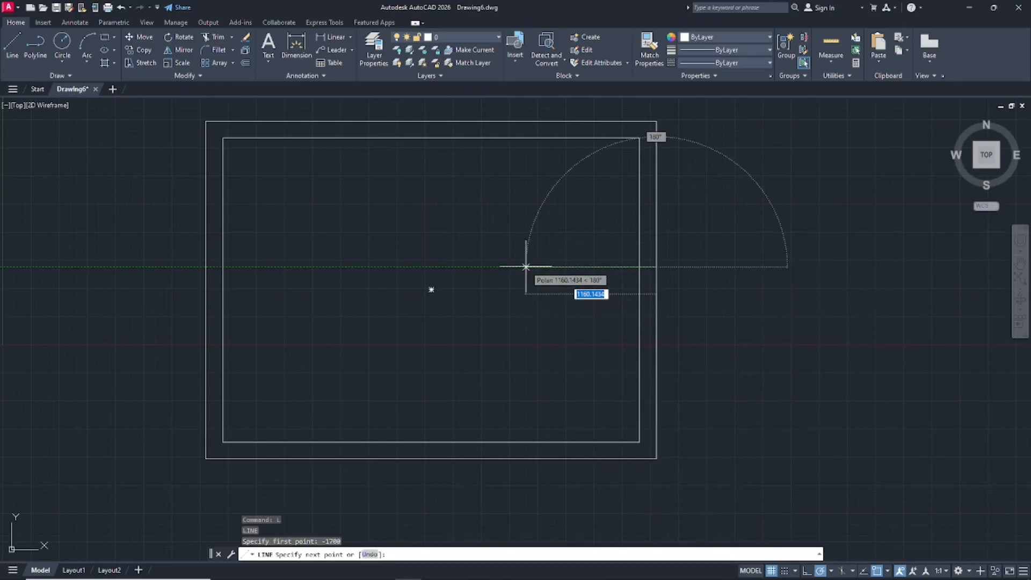
text(1)
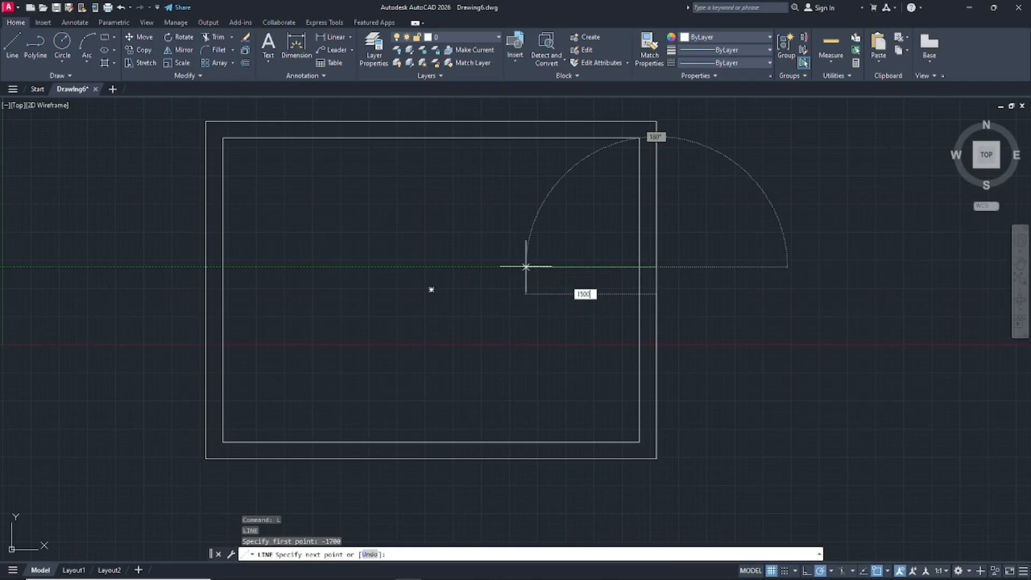
text(500)
key(Return)
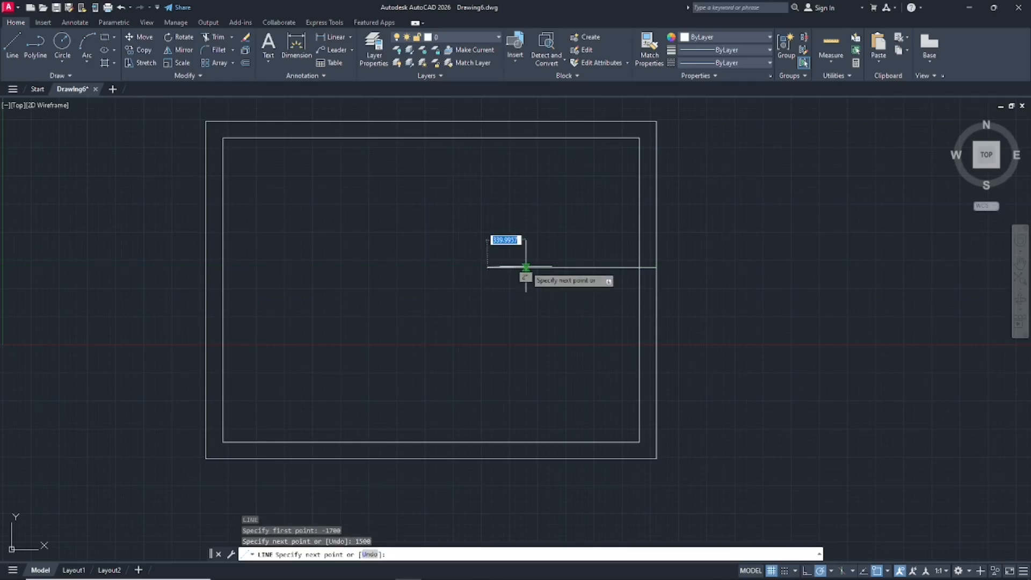
click(487, 459)
key(Return)
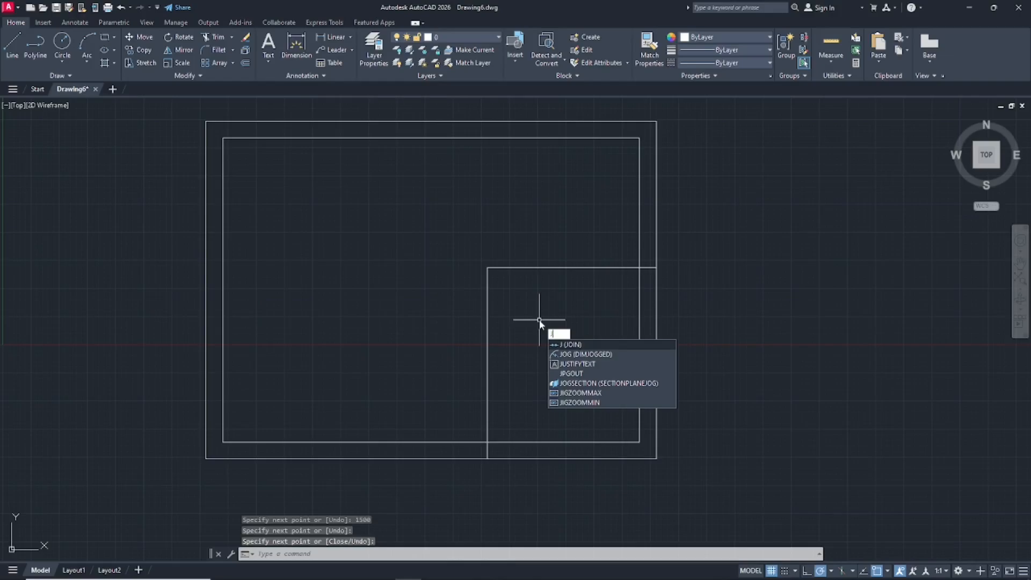
Join the two partition lines into a single polyline.
key(Return)
click(507, 241)
click(463, 311)
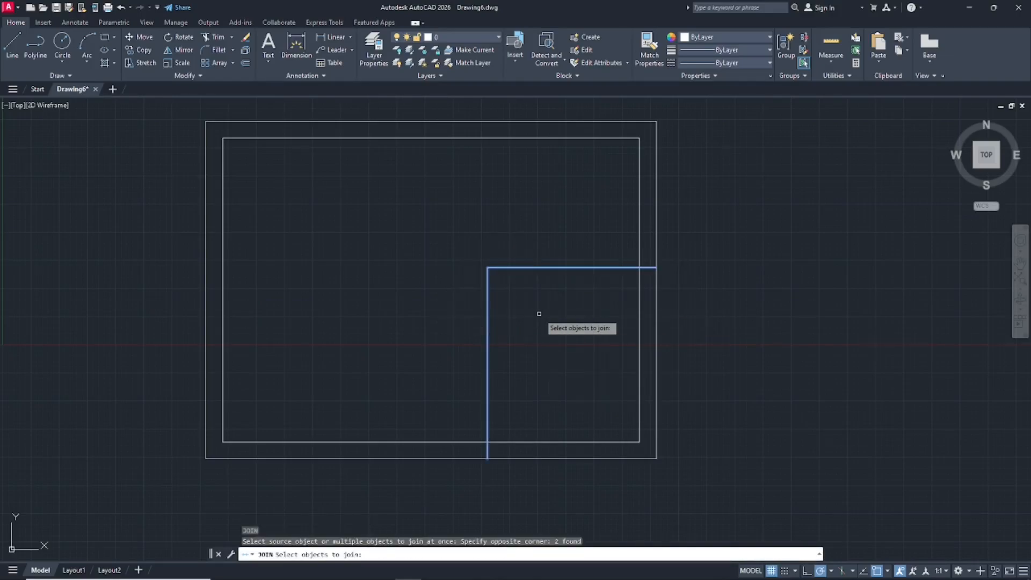
key(Return)
Offset the joined partition polyline by 150 toward the inside of the small lower-right room.
text(offset)
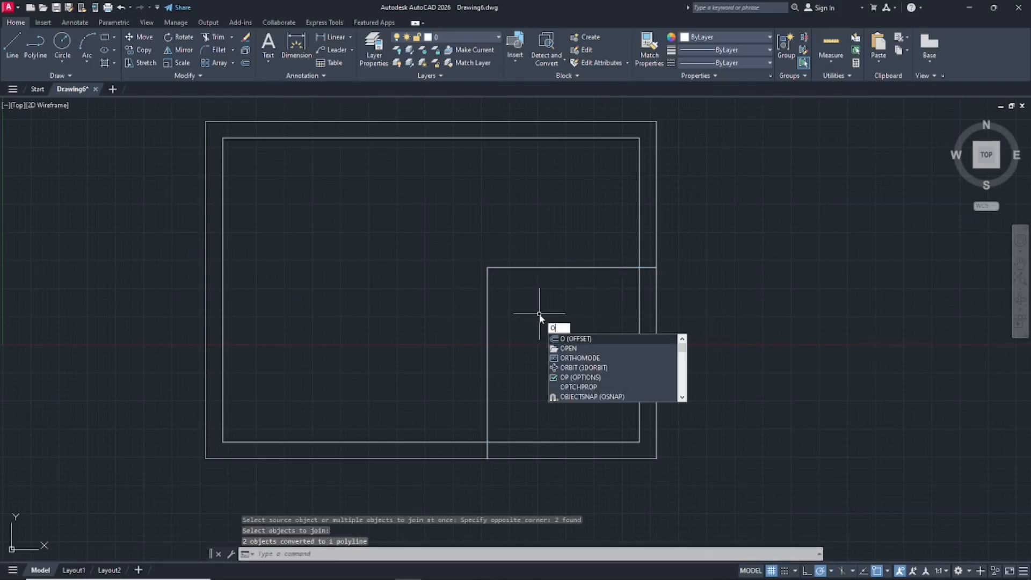
key(Return)
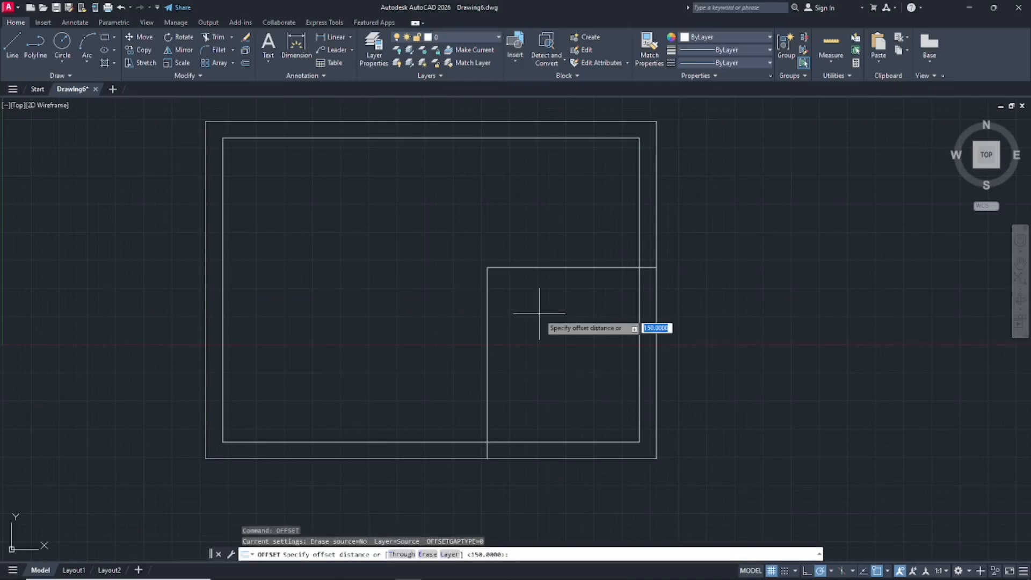
key(Return)
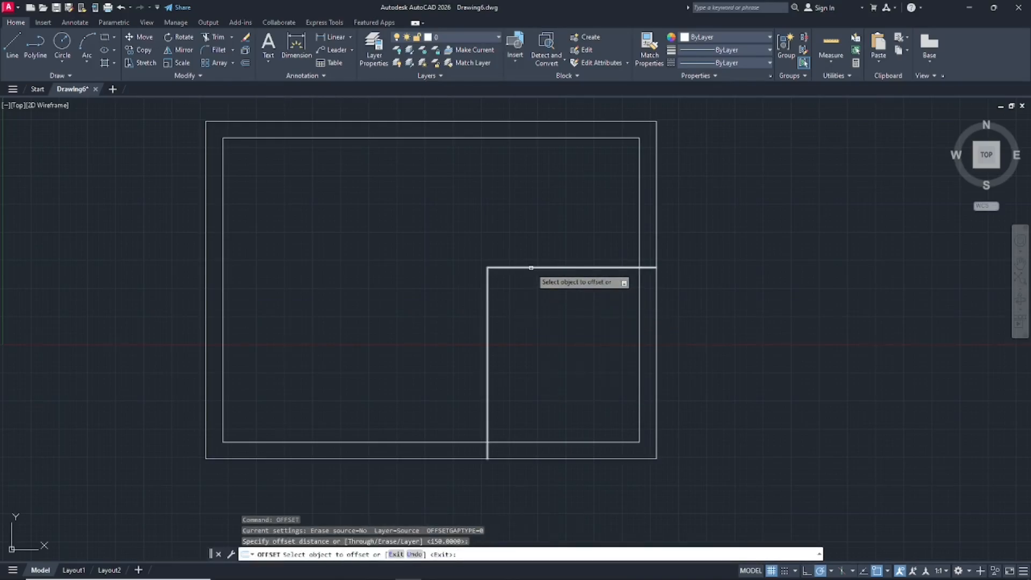
click(531, 267)
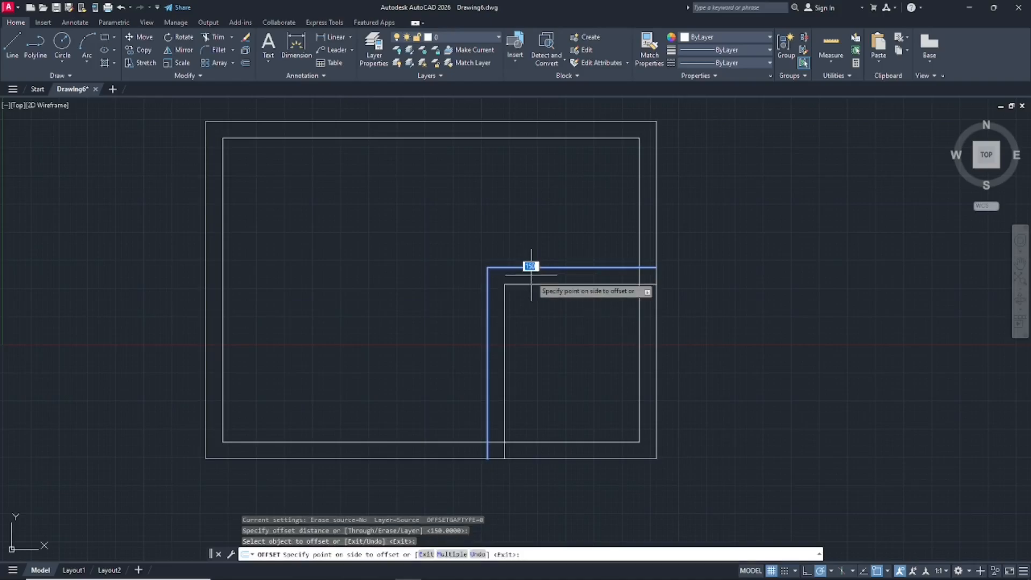
click(539, 336)
key(Return)
Draw square column rectangles between the outer and inner wall corners at the plan's upper-left, upper-right and lower-right corners.
middle_drag(357, 285, 408, 293)
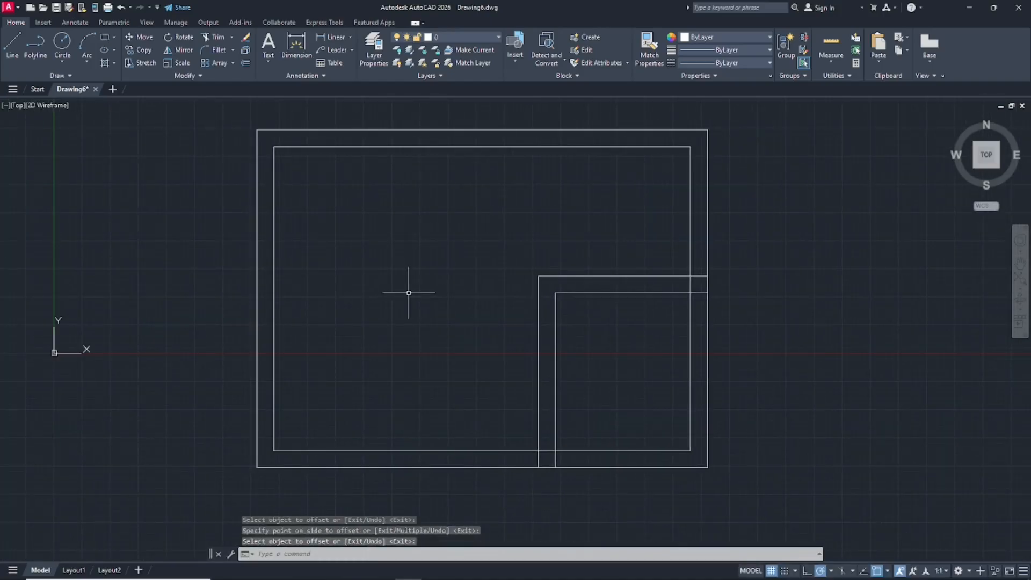
key(Return)
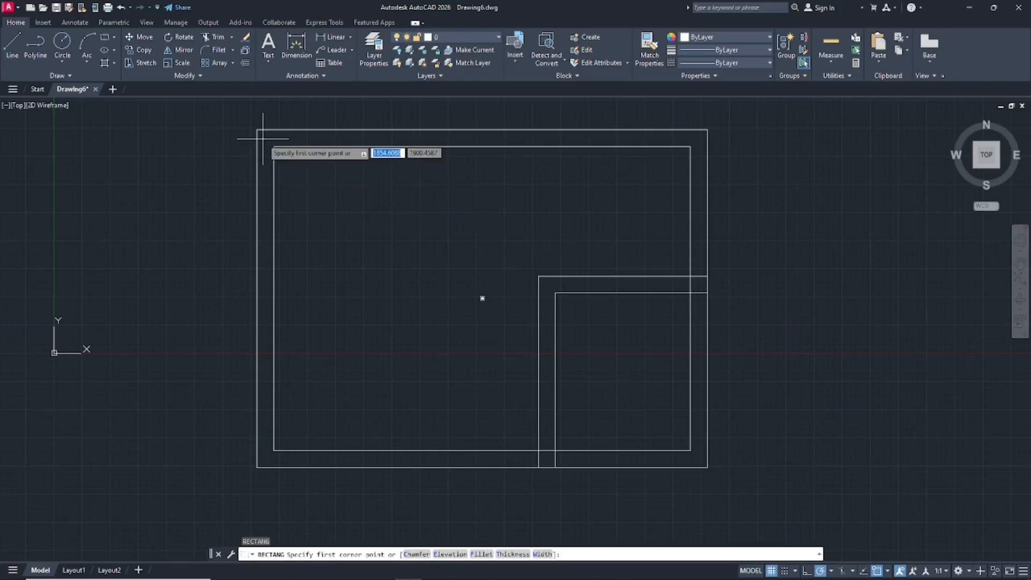
click(258, 129)
click(274, 147)
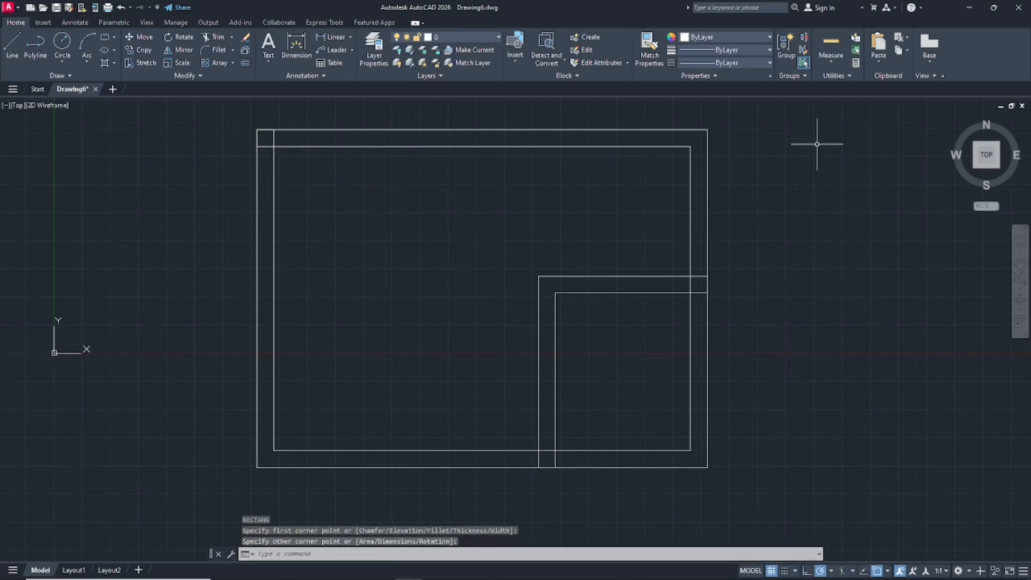
key(Return)
click(709, 130)
click(691, 146)
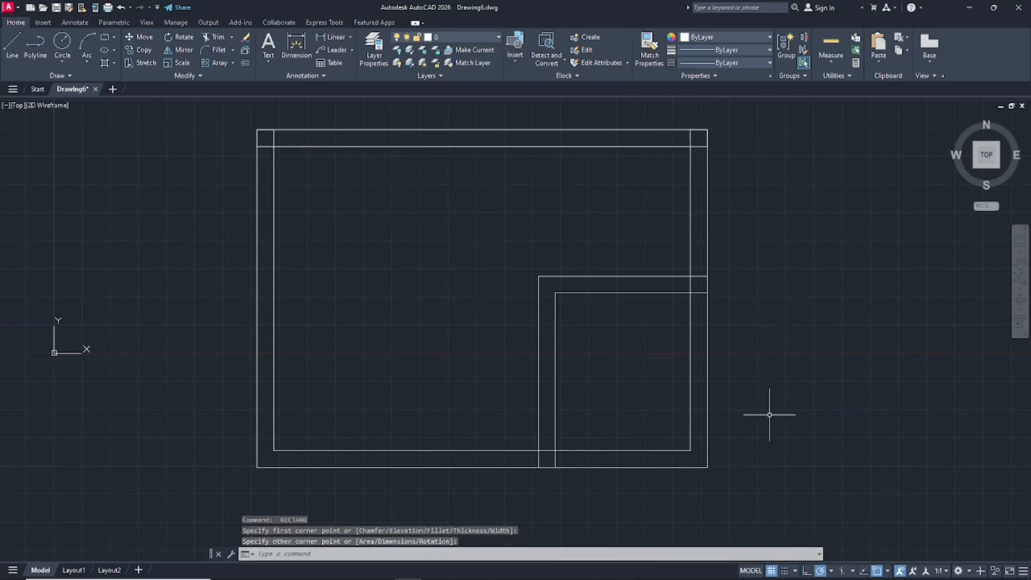
key(Return)
click(708, 468)
click(691, 450)
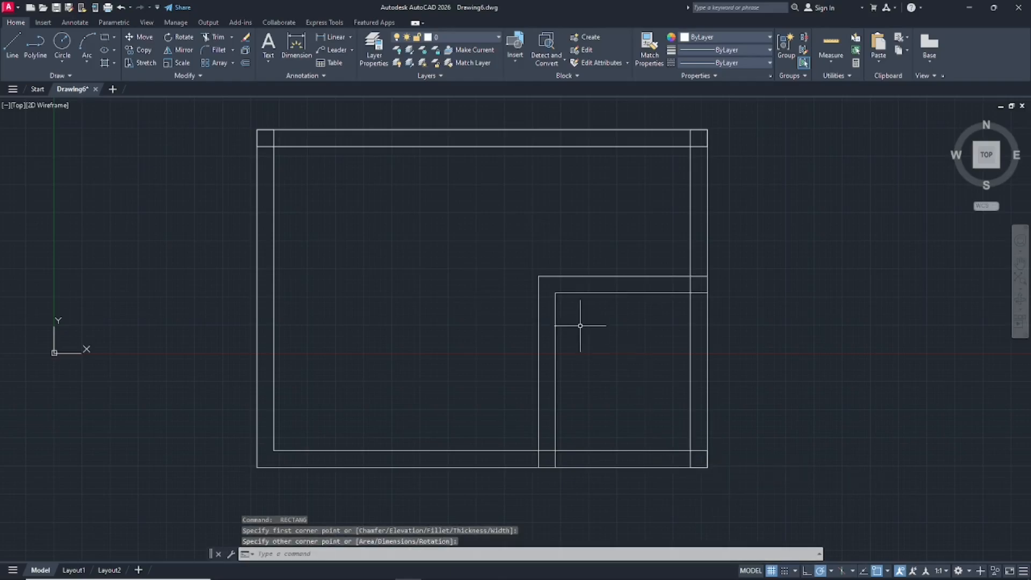
Draw square column rectangles at the partition wall's corner and at the plan's lower-left outer corner.
key(Return)
click(555, 293)
click(539, 276)
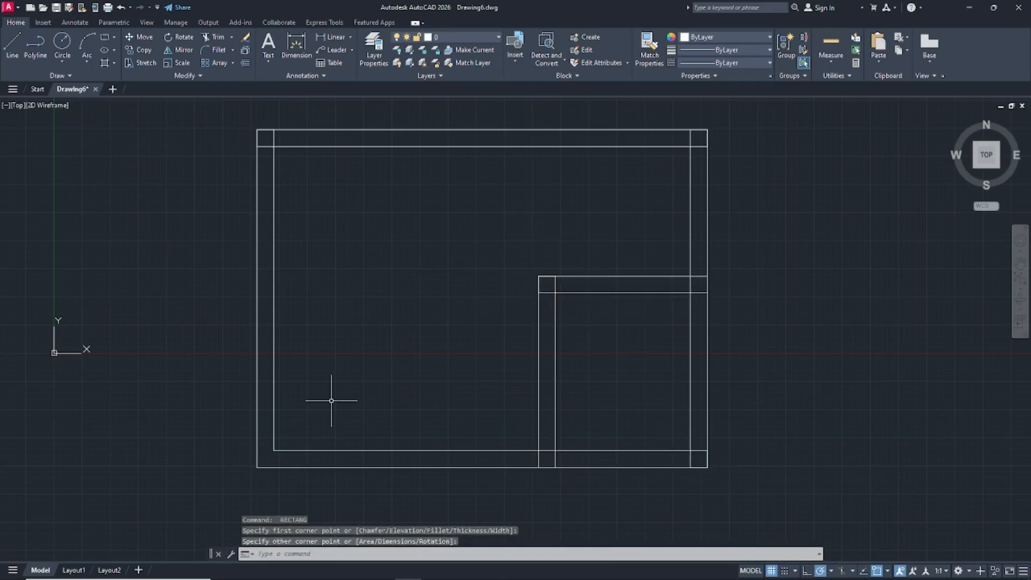
key(Return)
click(274, 451)
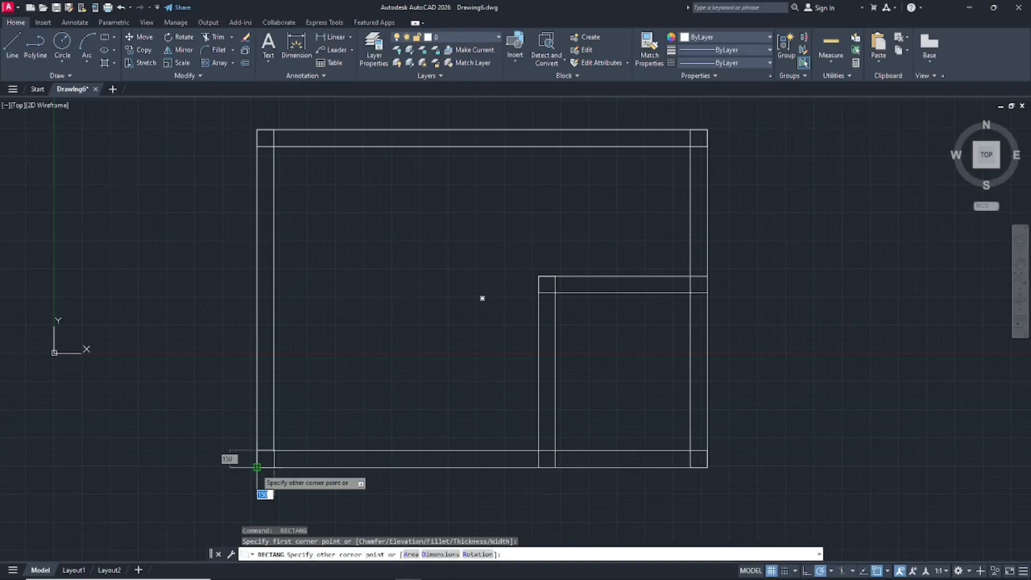
click(256, 468)
Set up a hatch with the solid pattern in dark grey 99,100,102.
mouse_move(686, 368)
middle_down()
mouse_move(634, 381)
mouse_move(694, 356)
middle_up()
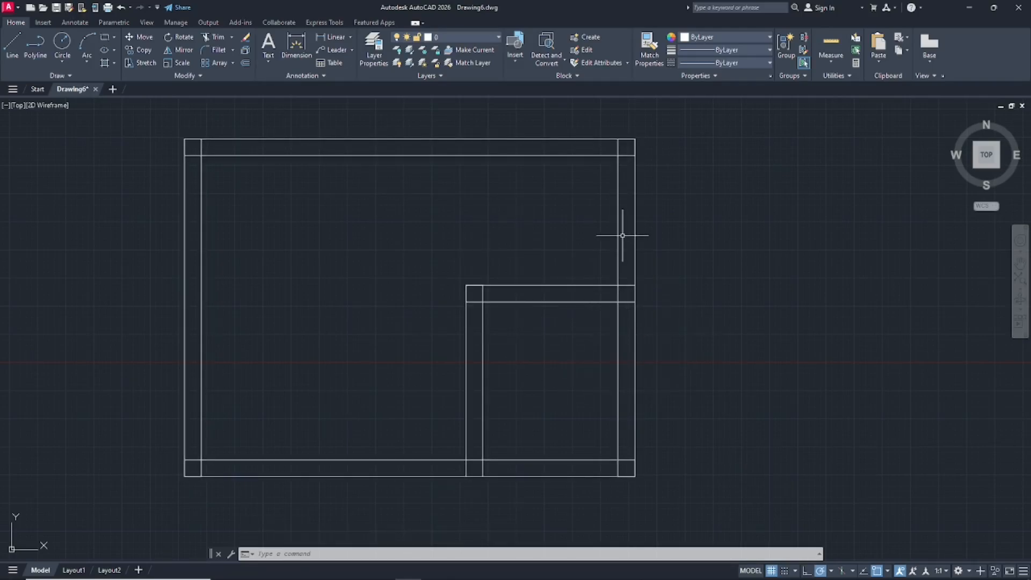
middle_drag(543, 233, 573, 235)
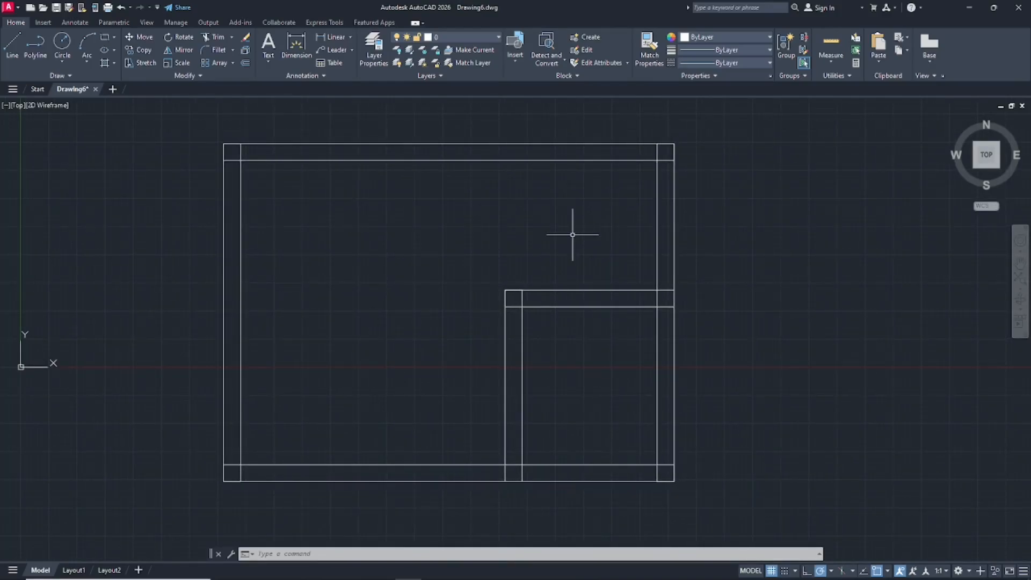
text(ch)
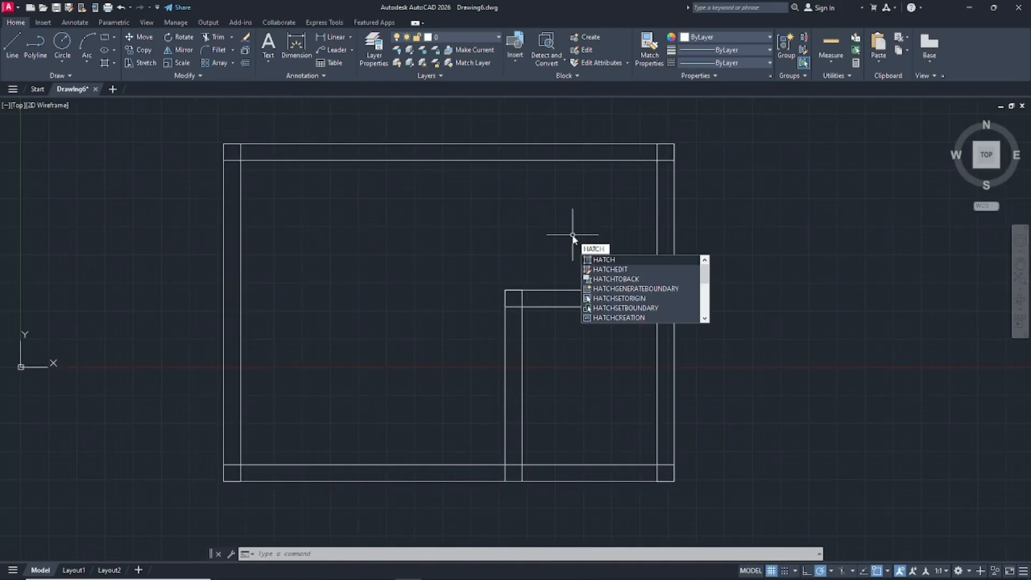
key(Return)
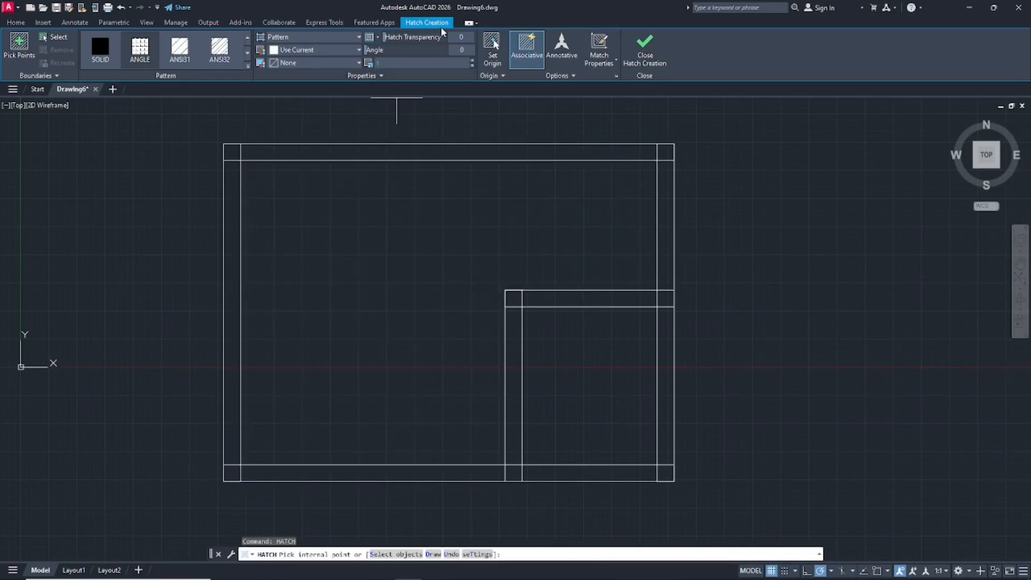
click(97, 47)
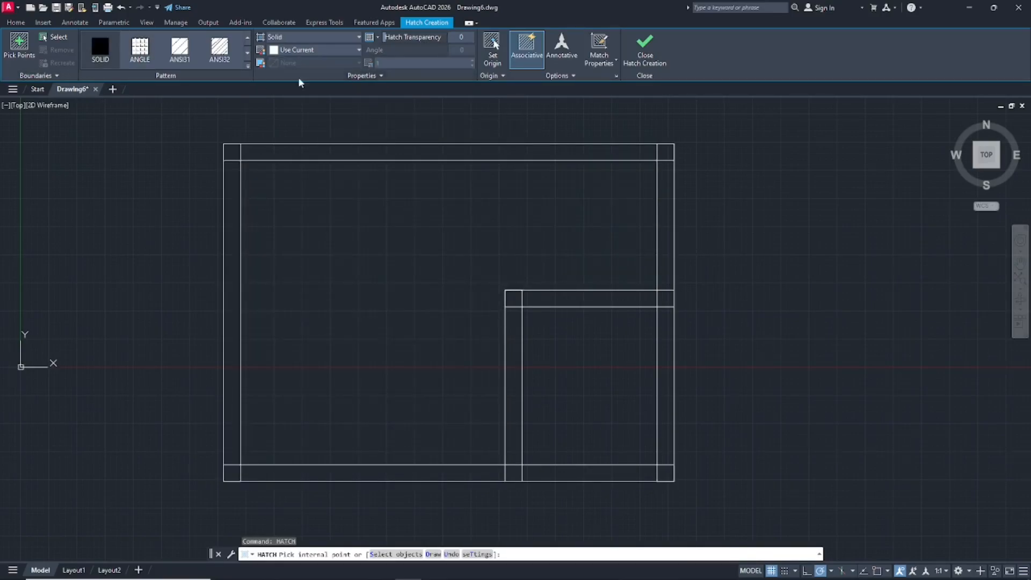
click(320, 51)
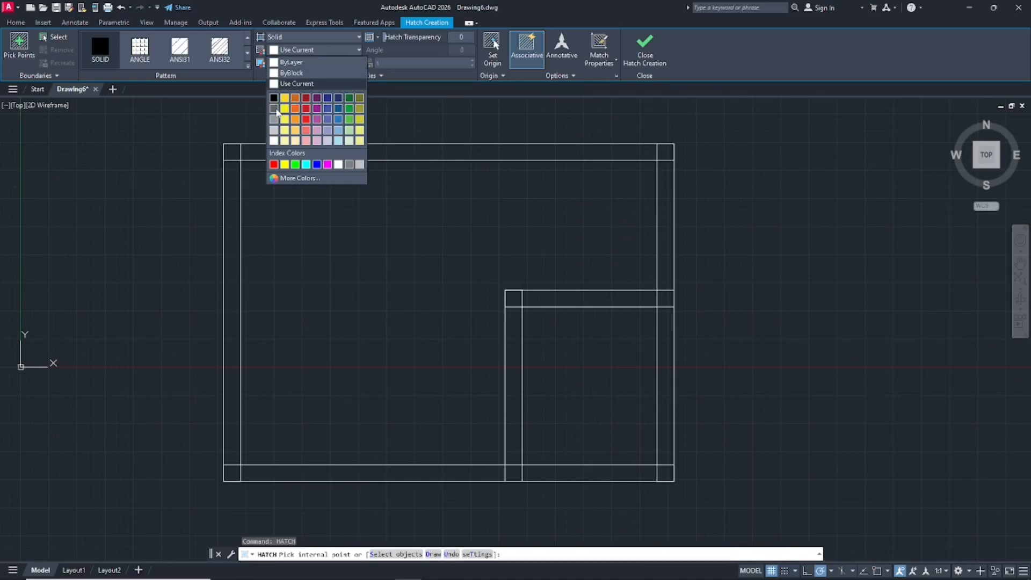
click(274, 110)
Fill all seven square wall intersections of the plan with the hatch, including the partition's corner and its junctions with the outer walls.
click(231, 152)
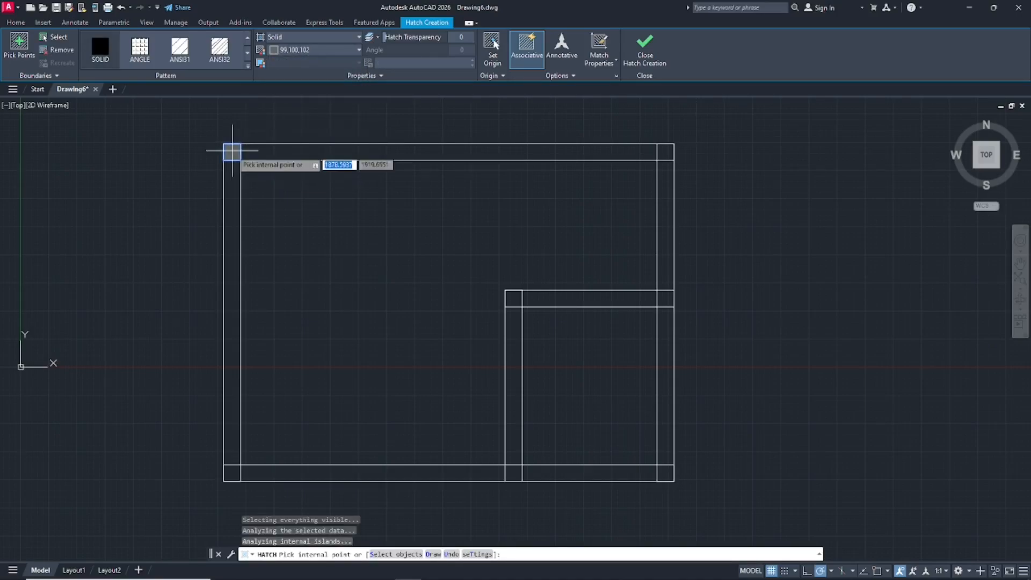
click(666, 152)
click(666, 298)
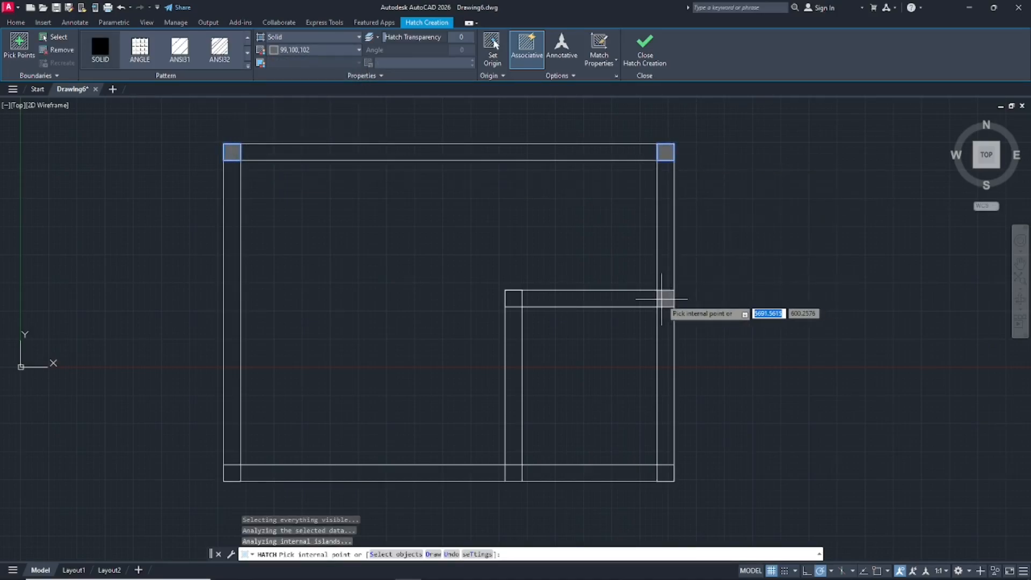
click(513, 297)
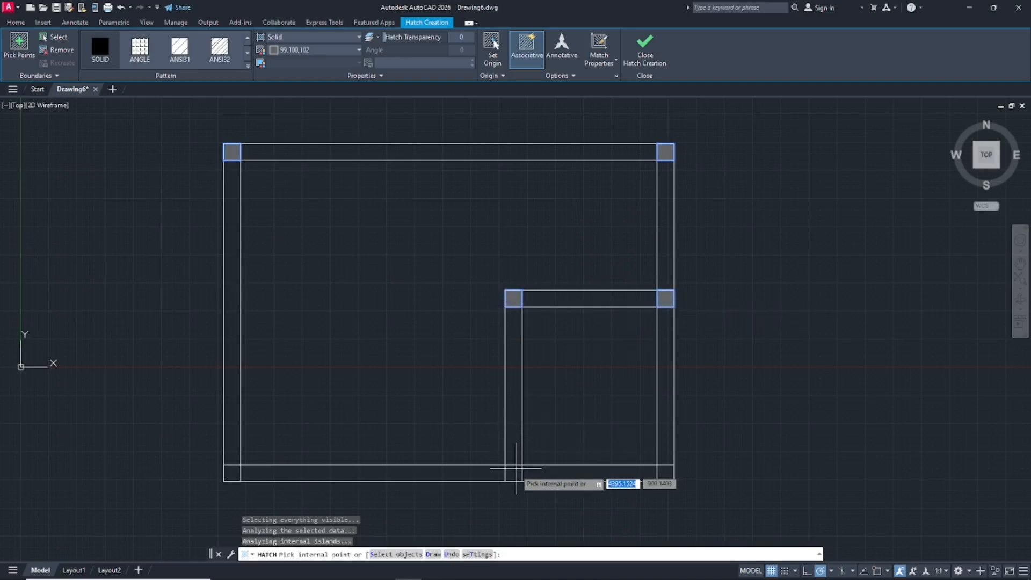
click(515, 473)
click(665, 473)
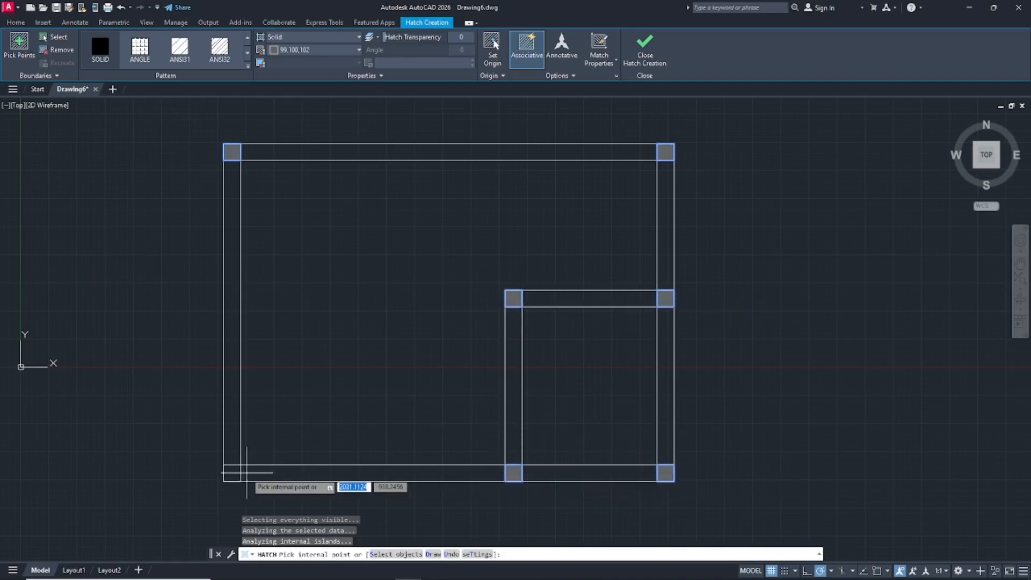
click(232, 474)
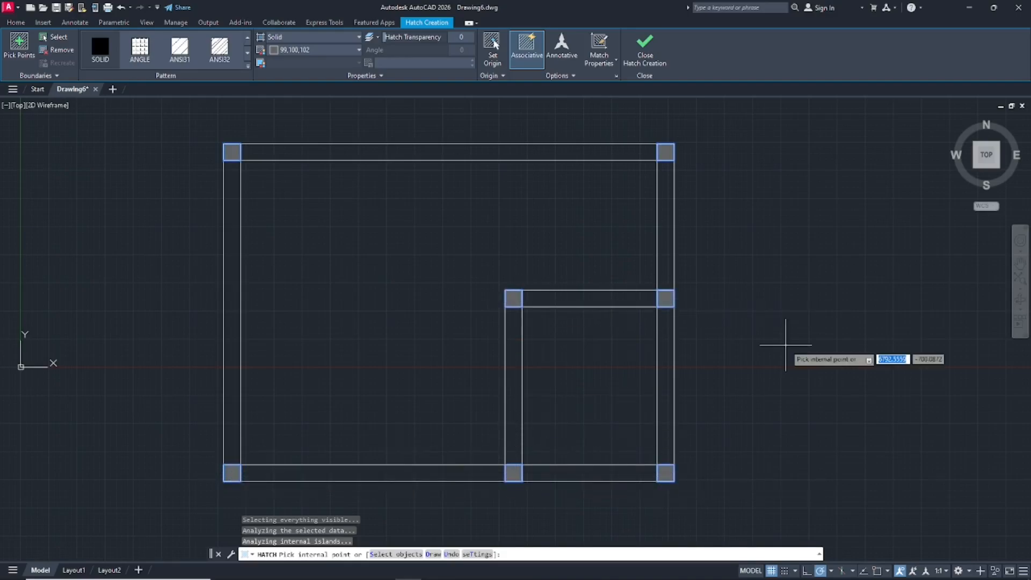
click(649, 56)
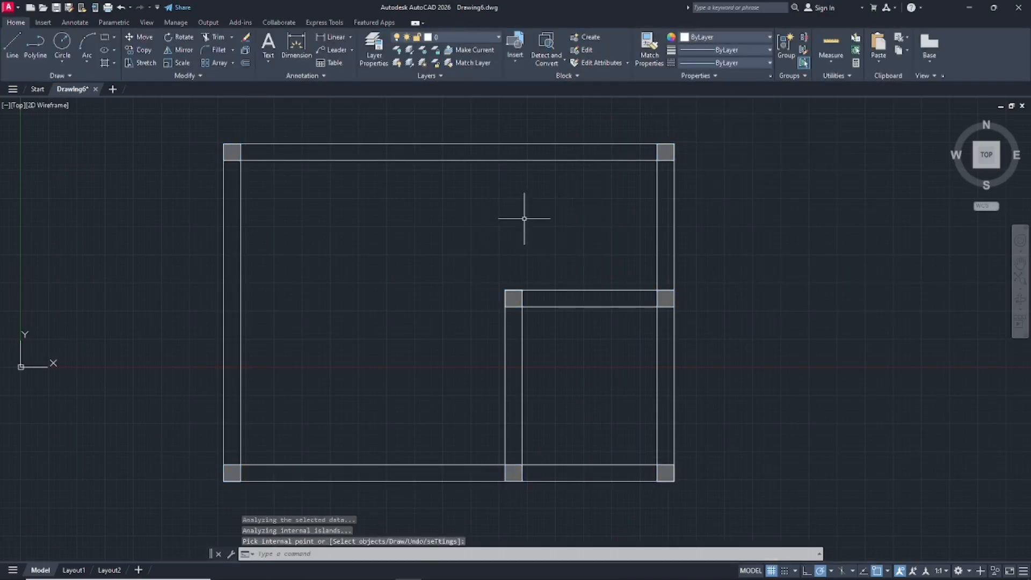
Insert one recent door block in the right outer wall below the upper-right column and the other in the partition's horizontal wall beside its corner column.
text(ins)
key(Return)
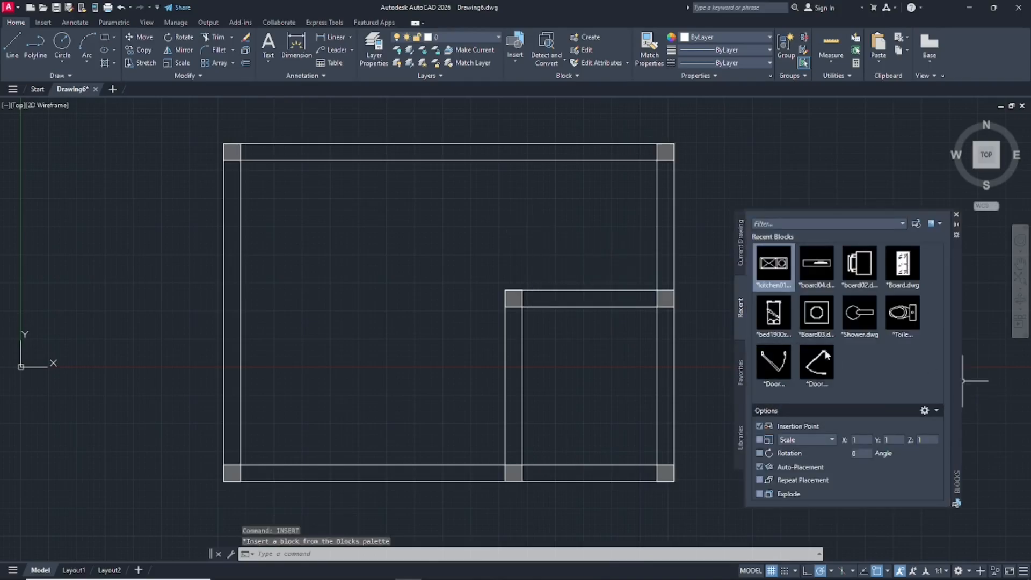
click(740, 438)
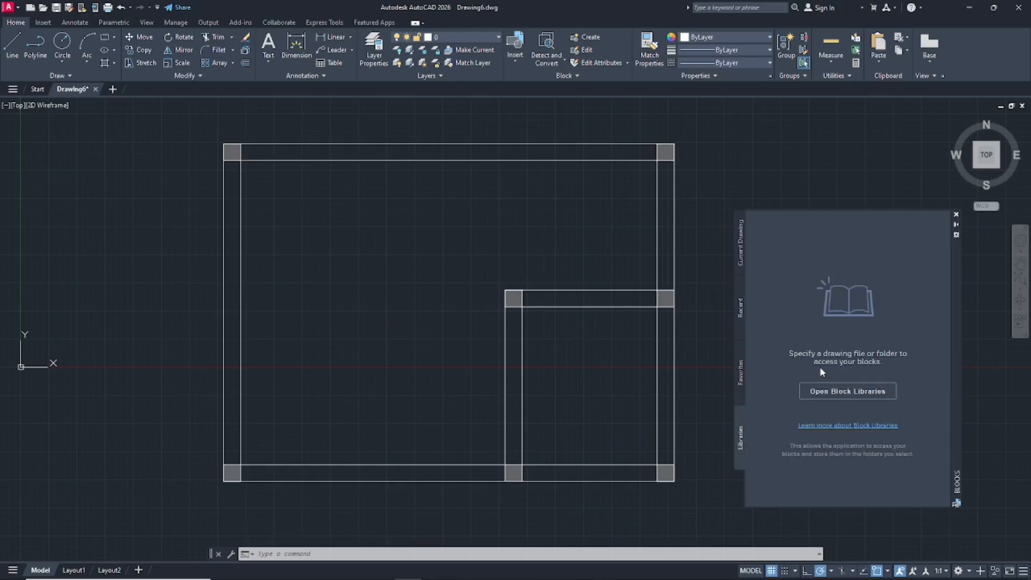
click(746, 308)
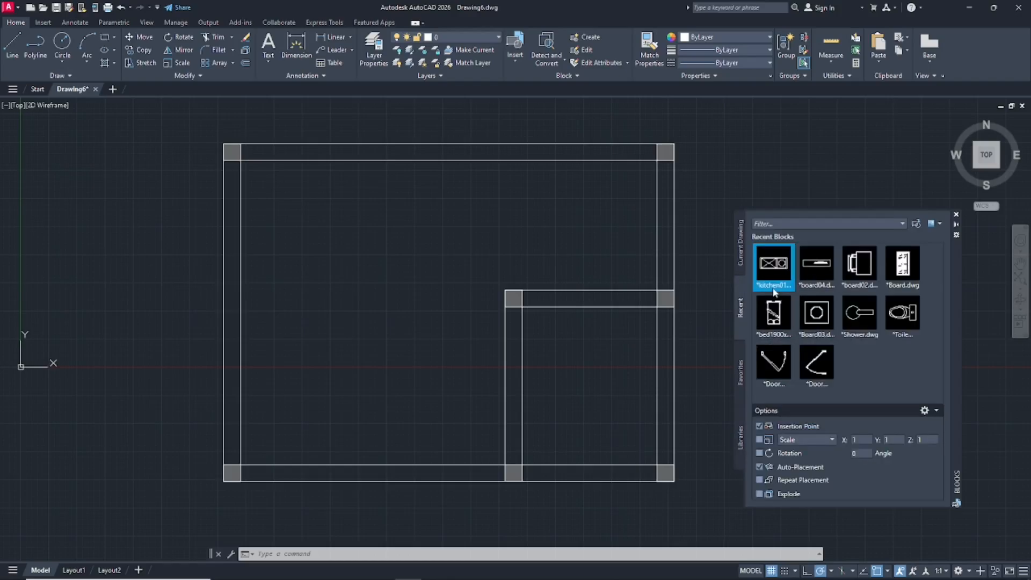
click(816, 364)
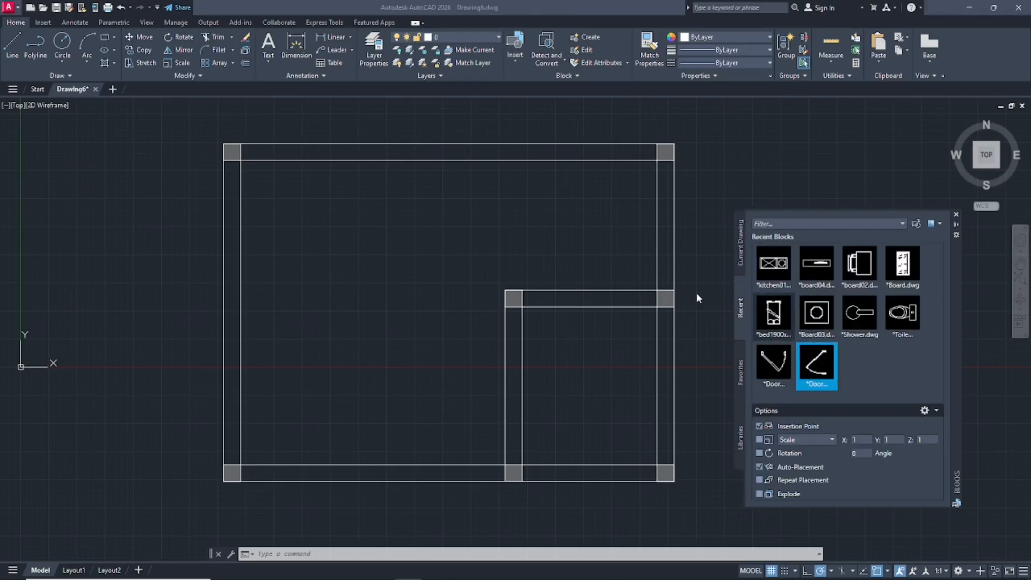
click(666, 164)
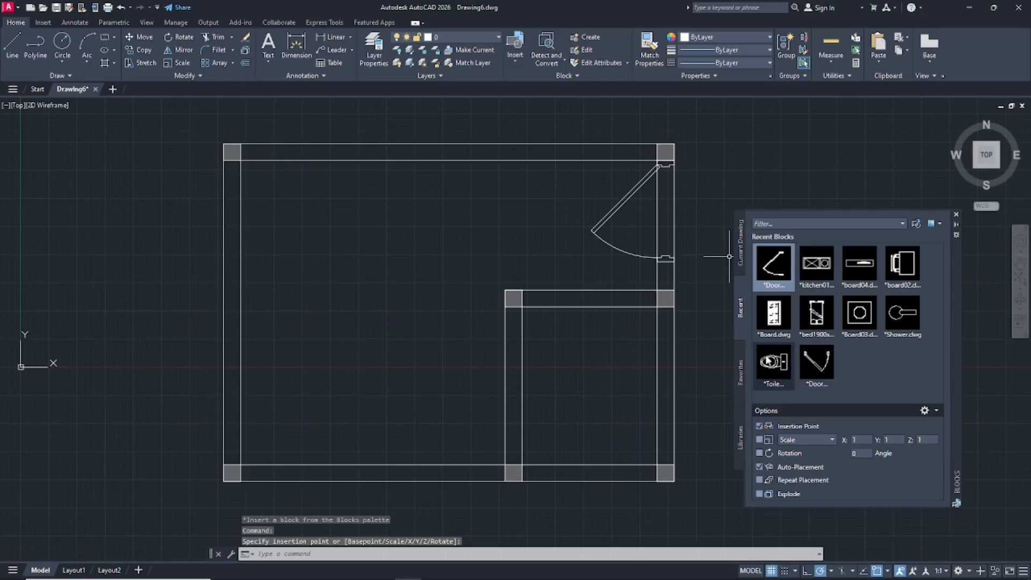
click(817, 367)
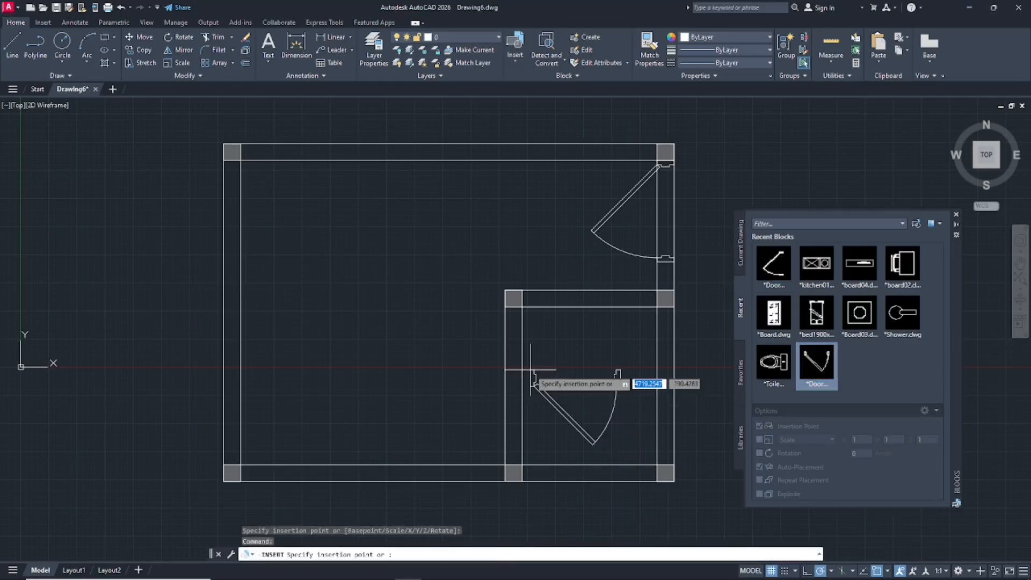
click(534, 294)
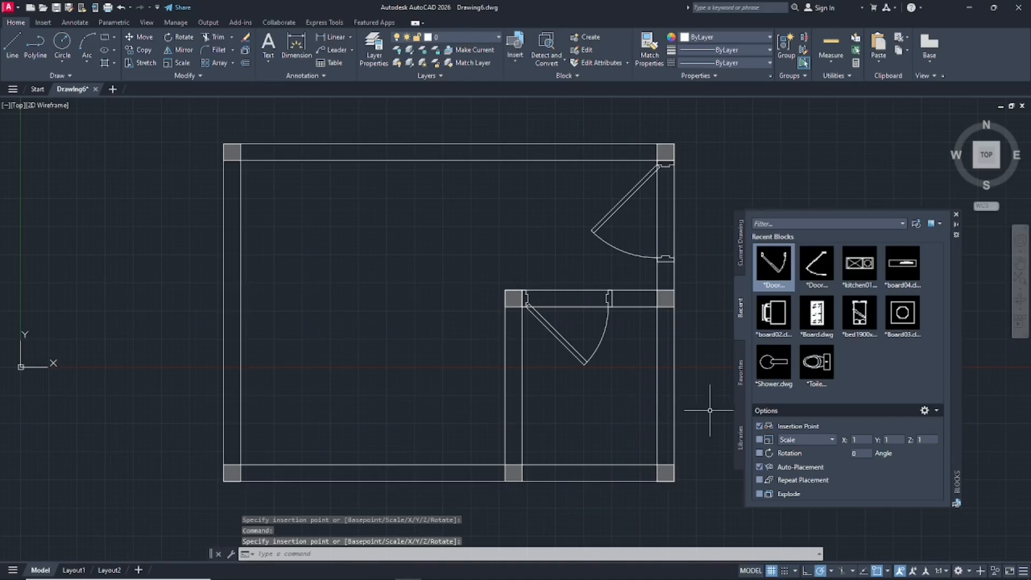
Insert the toilet and Shower.dwg blocks against the right wall inside the small room, with the shower above the toilet.
click(824, 373)
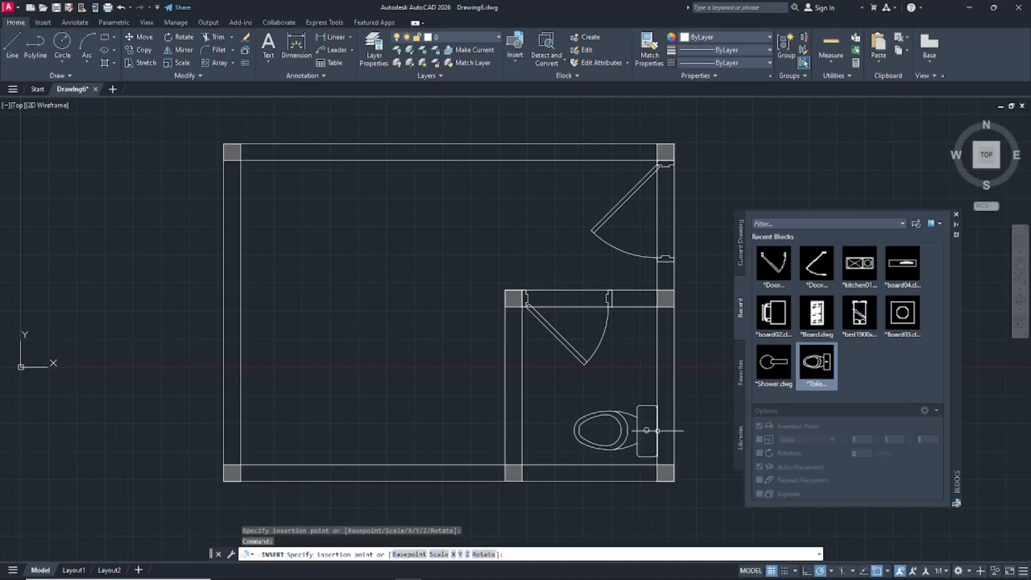
click(657, 430)
click(816, 366)
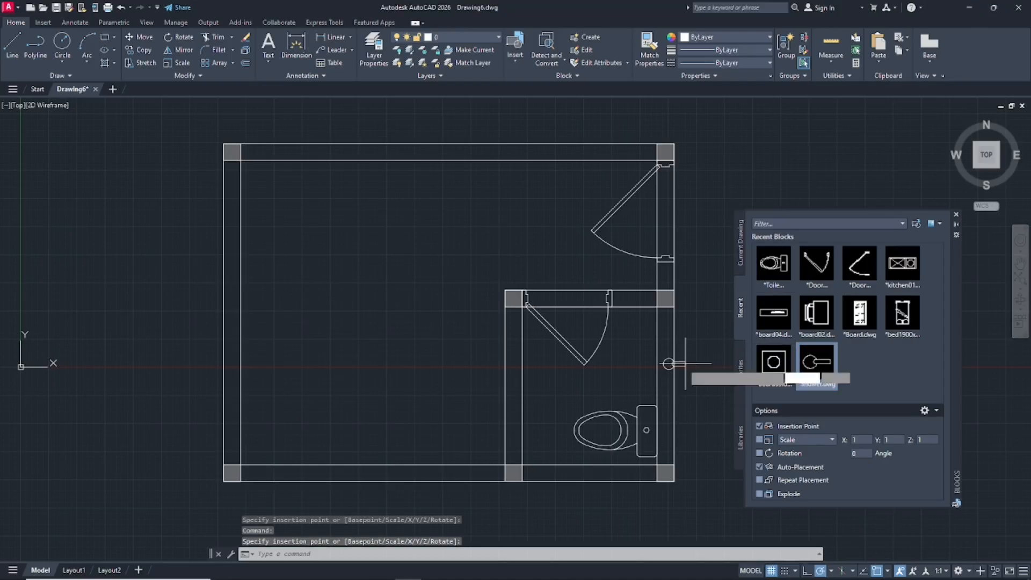
click(657, 354)
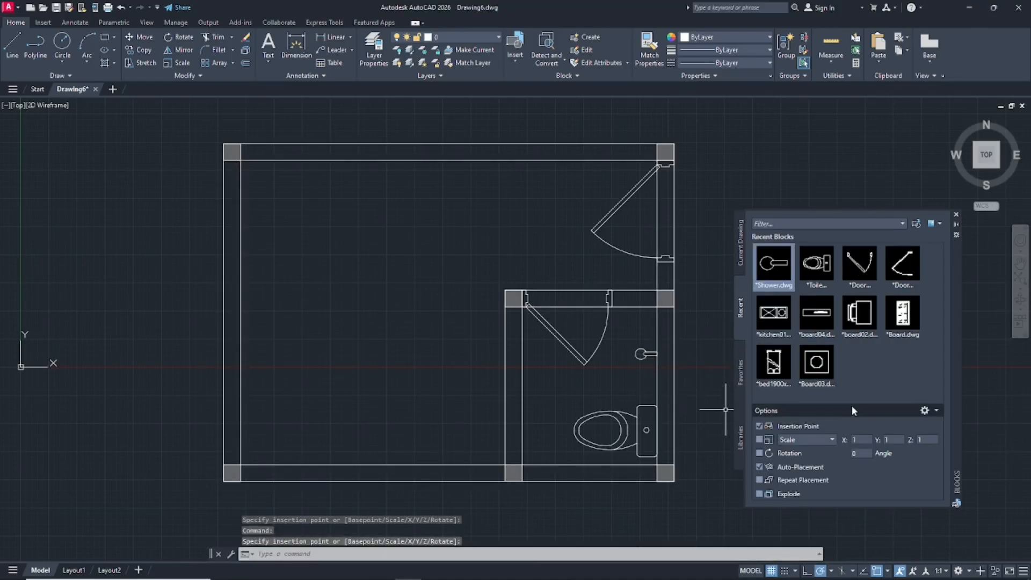
Insert the Board03 bedside table in the large room's lower-left corner and the bed1900 block beside it against the lower wall.
click(816, 363)
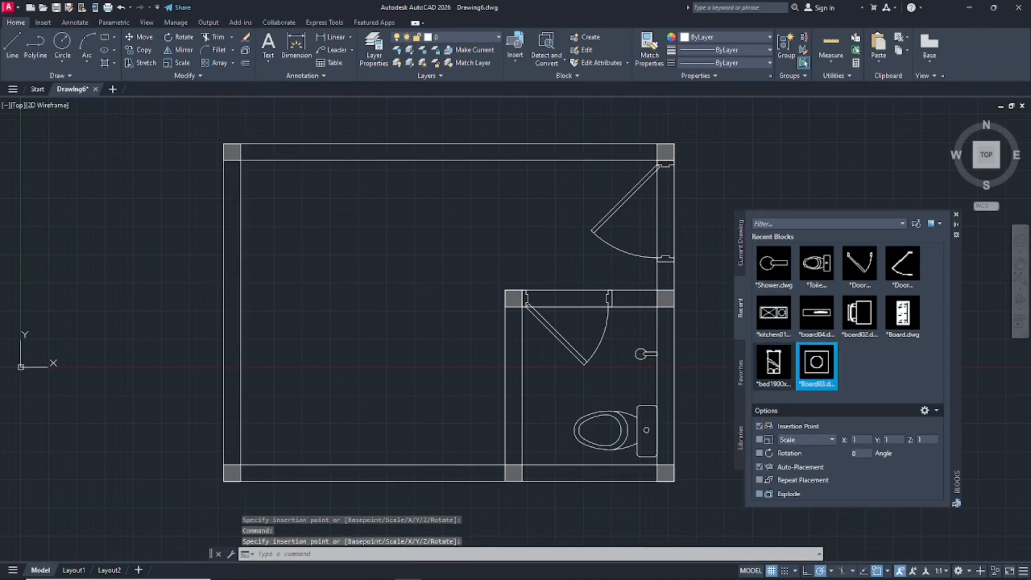
click(264, 442)
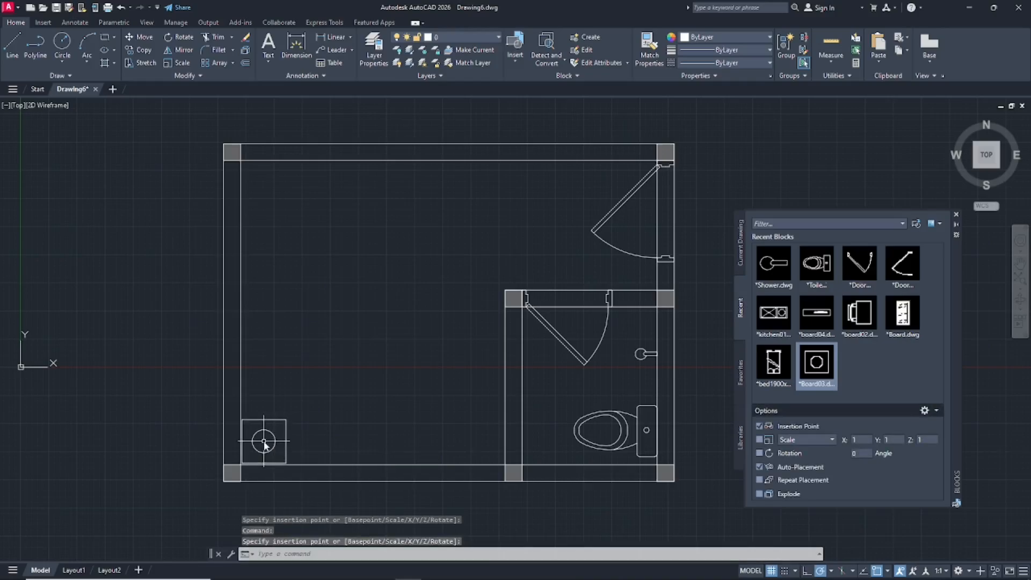
click(817, 363)
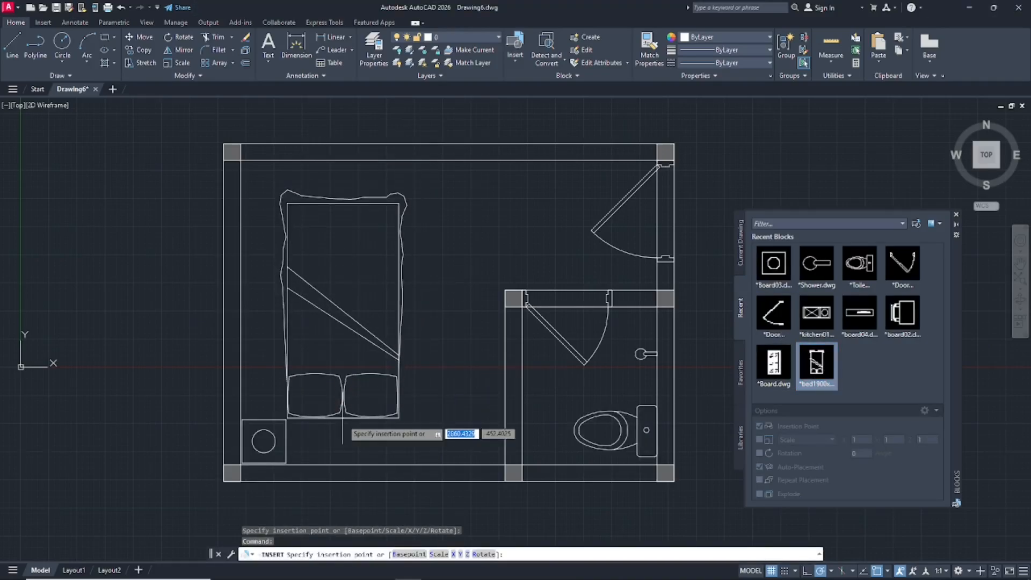
click(346, 463)
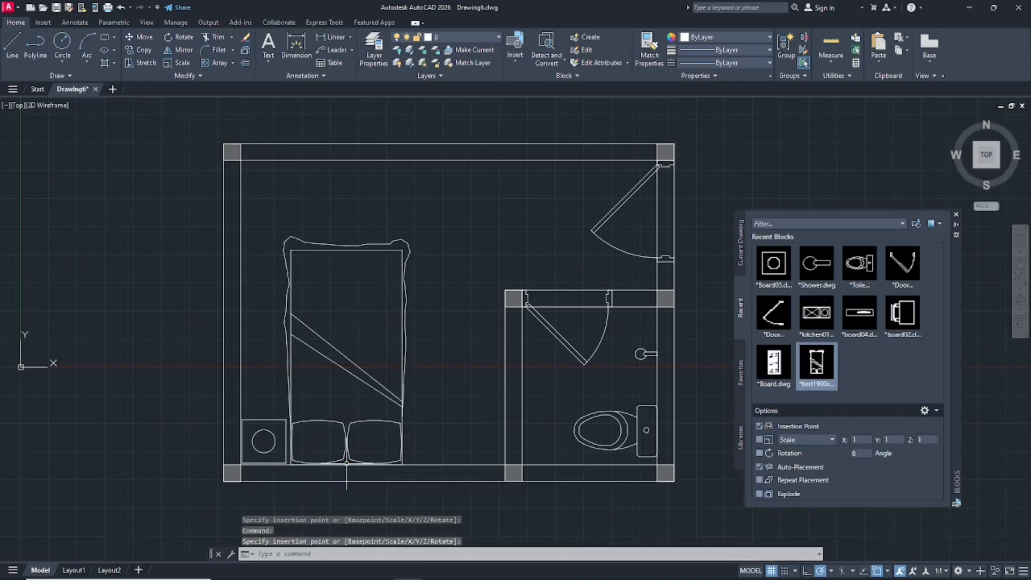
Insert the Board.dwg wardrobe in the corner between the lower wall and the partition, and the board02 desk with chair above it along the partition.
click(817, 364)
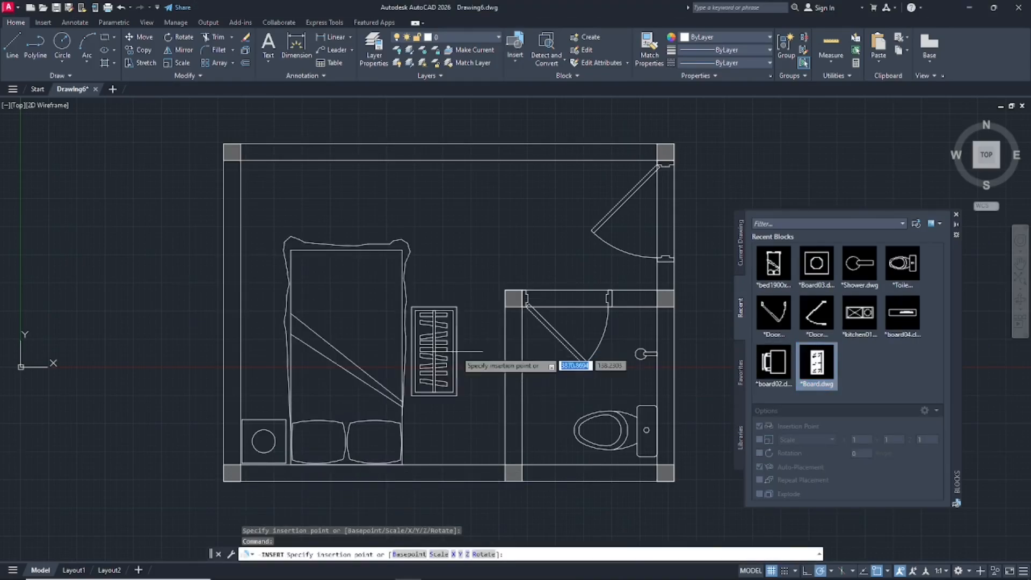
click(500, 418)
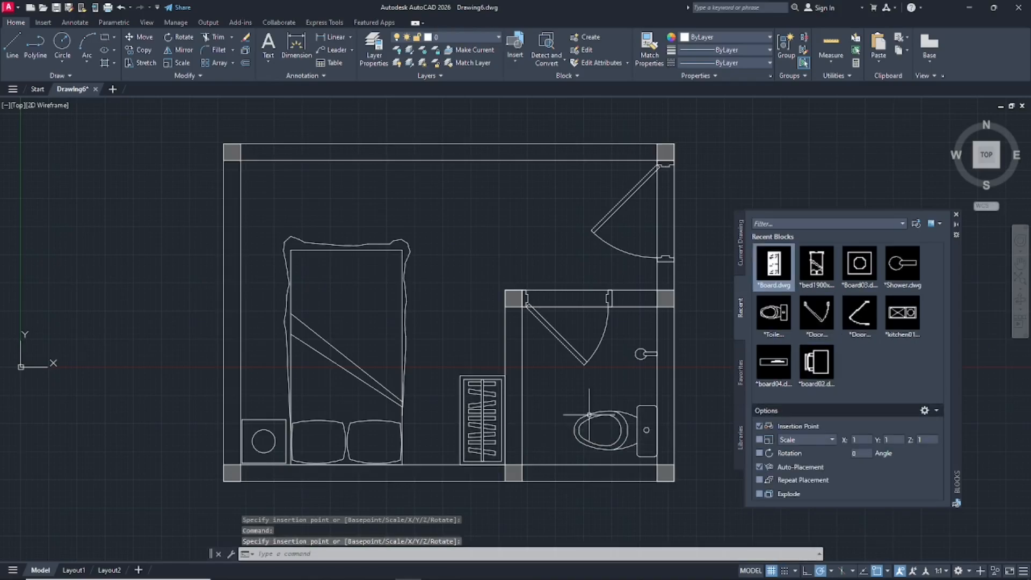
click(817, 364)
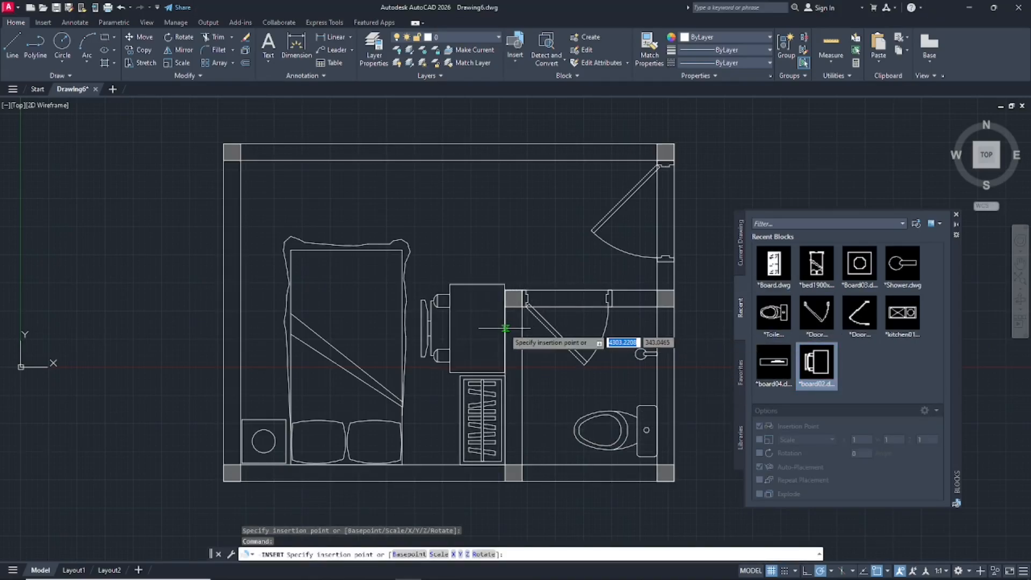
click(505, 328)
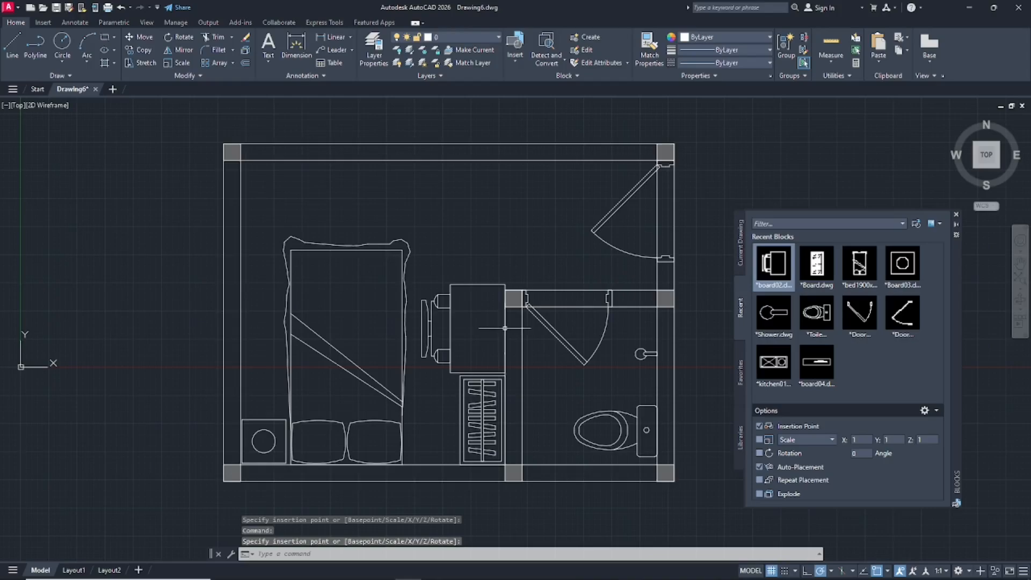
Insert the board04 TV cabinet in the large room's upper-left corner and the kitchen01 block beside it along the upper wall.
click(817, 365)
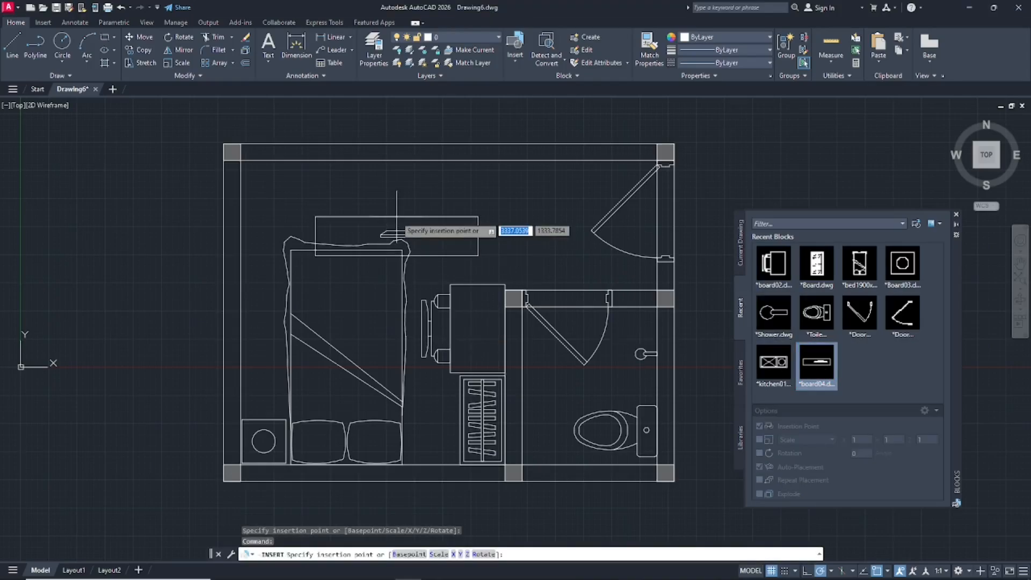
click(323, 160)
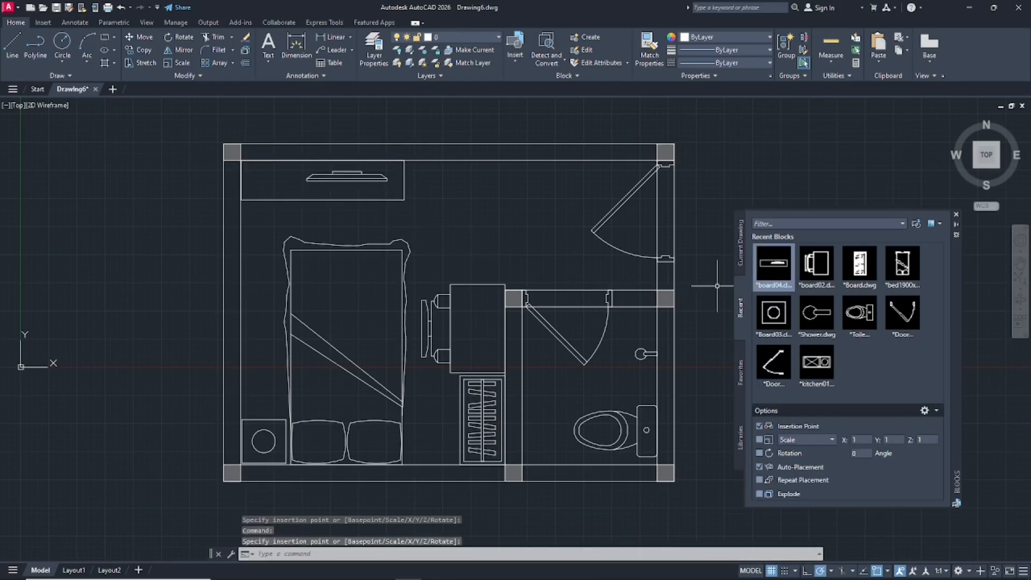
click(813, 371)
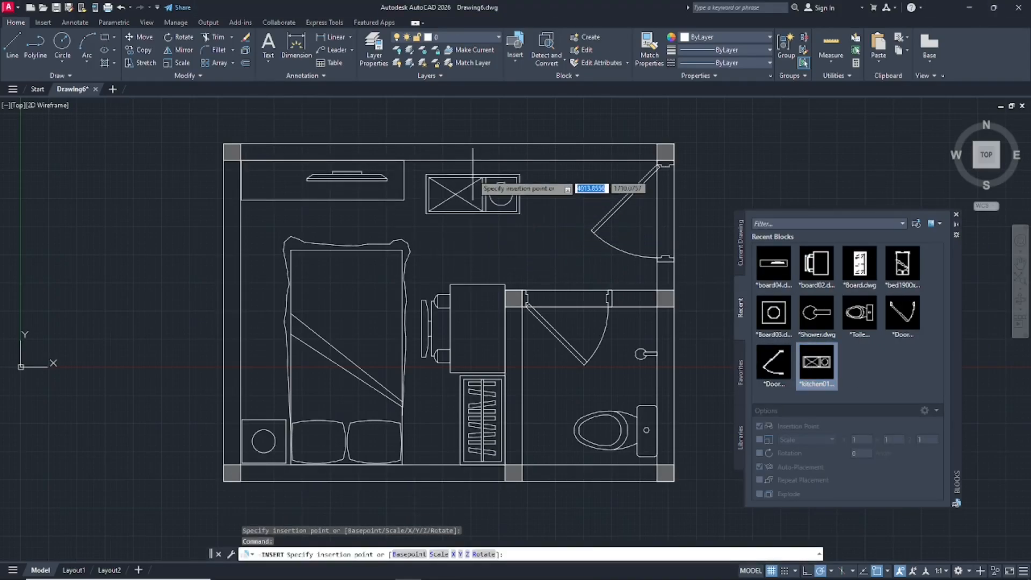
click(449, 160)
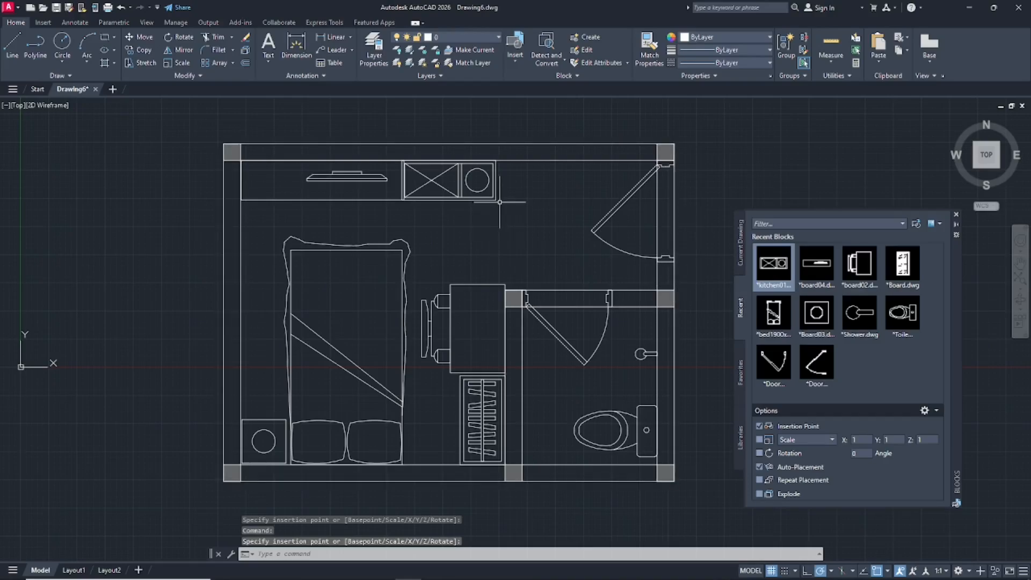
Trim the inner wall lines crossing the entrance door and bathroom door openings.
text(tr)
key(Return)
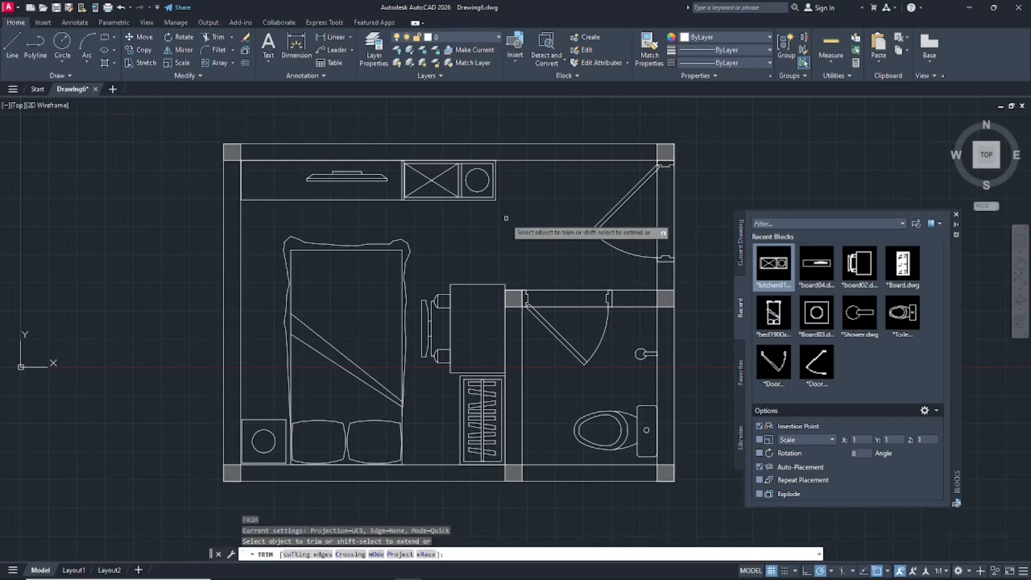
click(658, 209)
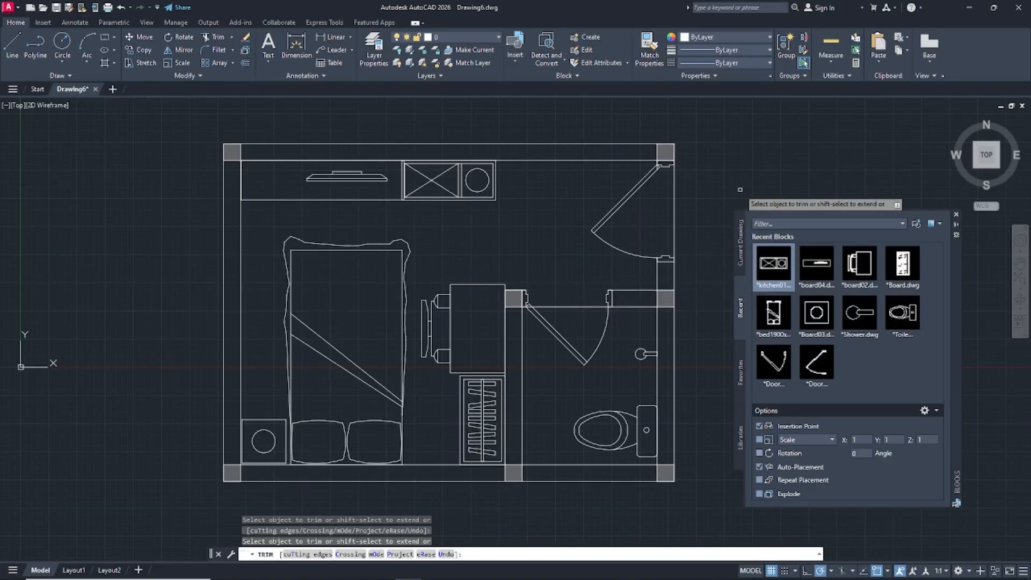
key(Return)
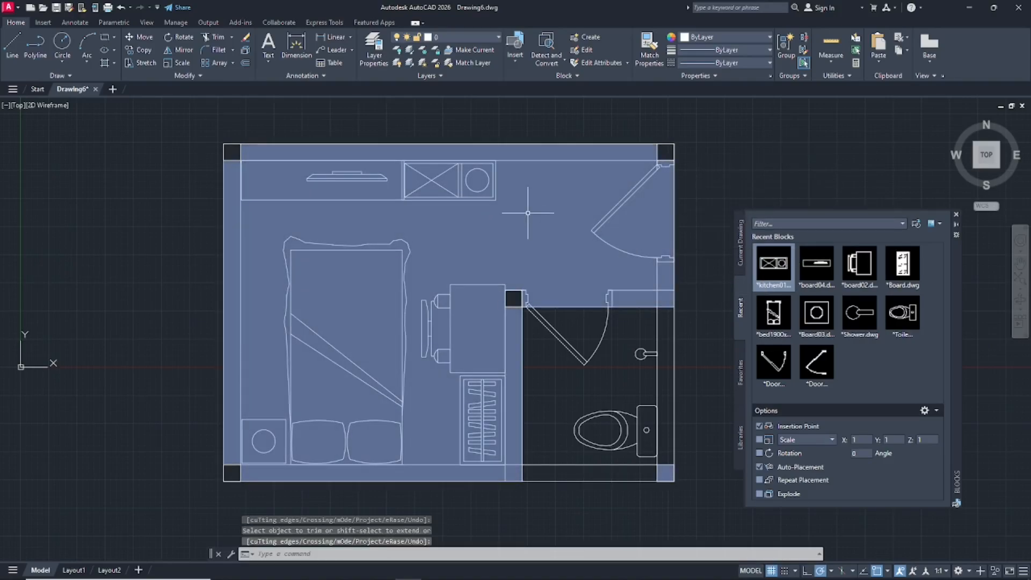
Delete the solid hatch that spills across the large room and walls.
click(544, 221)
click(526, 245)
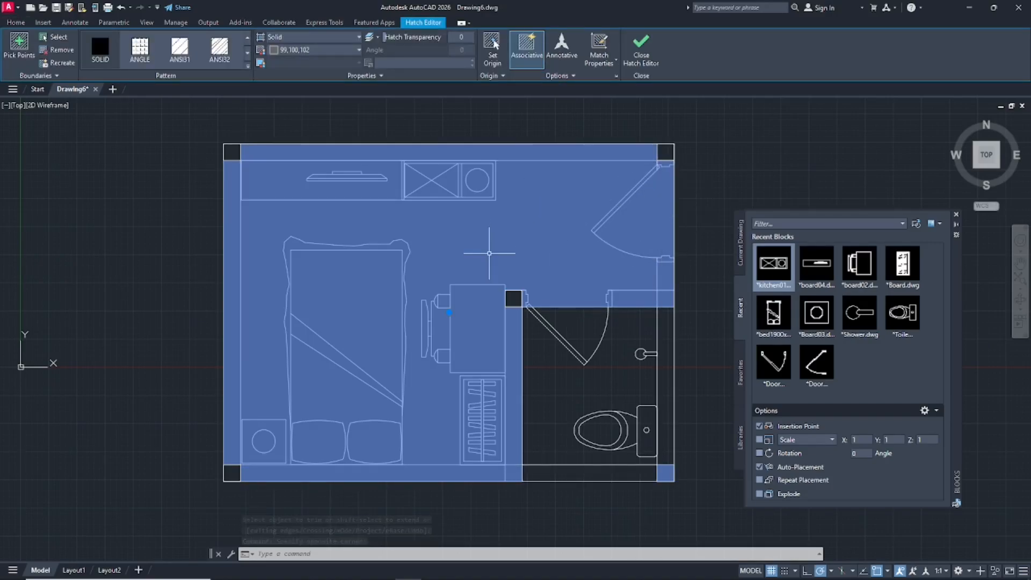
key(Delete)
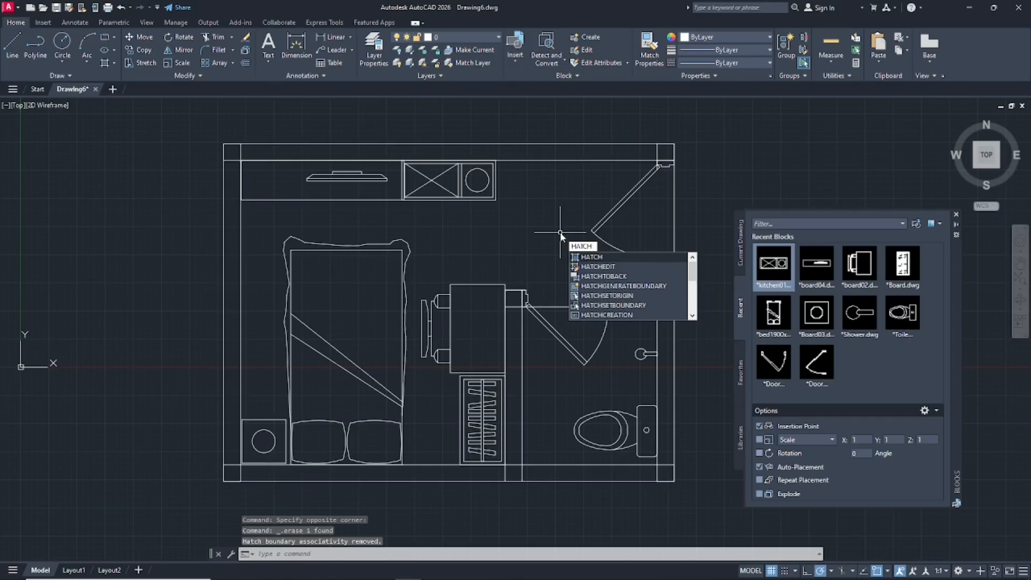
Hatch the seven square wall columns again with the SOLID pattern in colour 99,100,102.
key(Return)
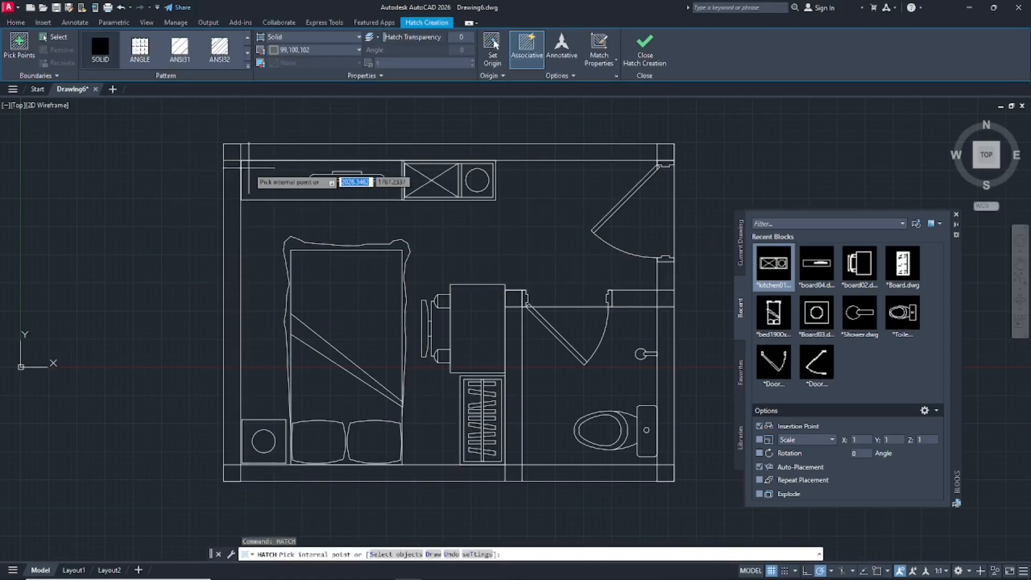
click(232, 153)
click(232, 473)
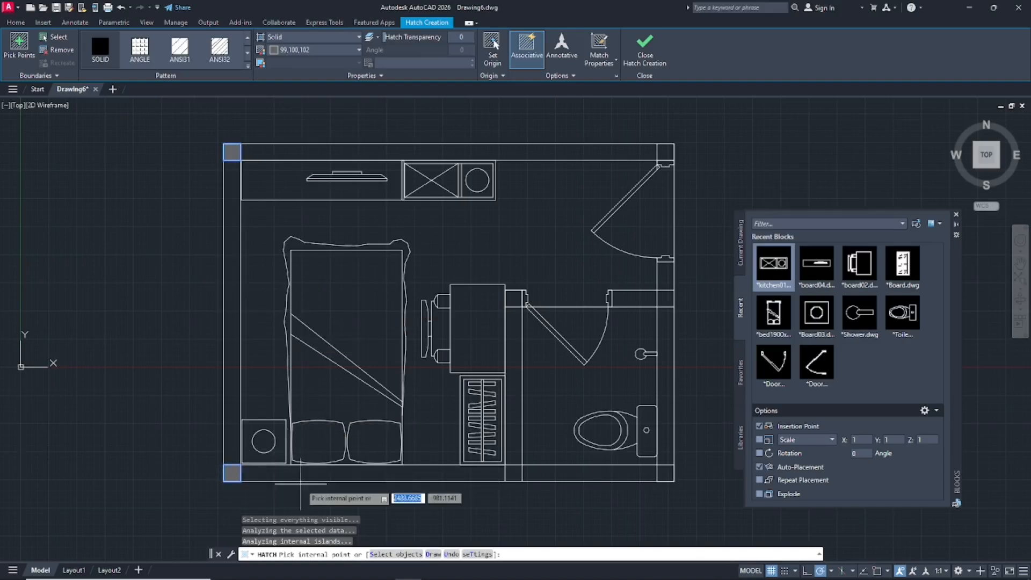
click(513, 473)
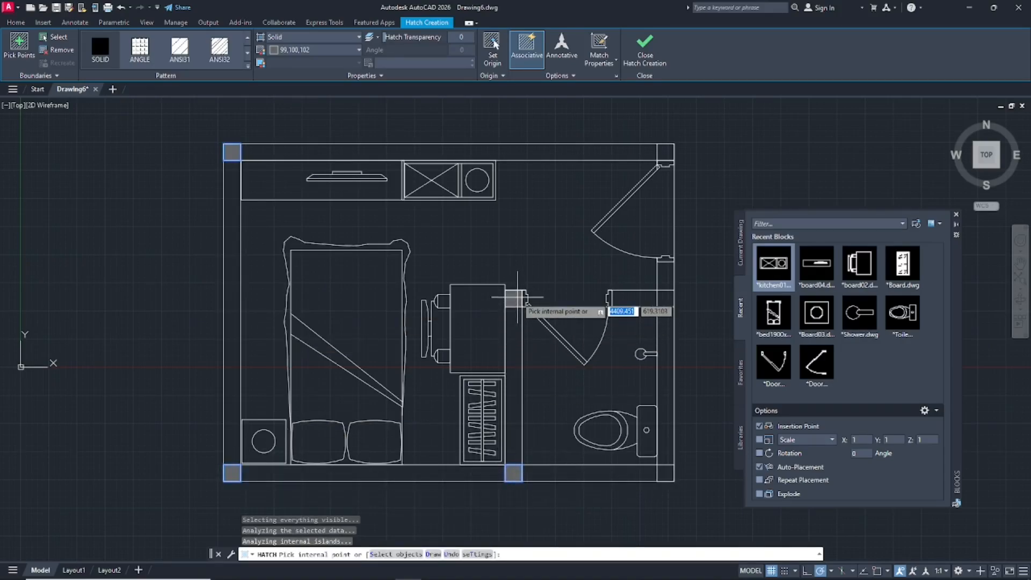
click(514, 298)
click(666, 152)
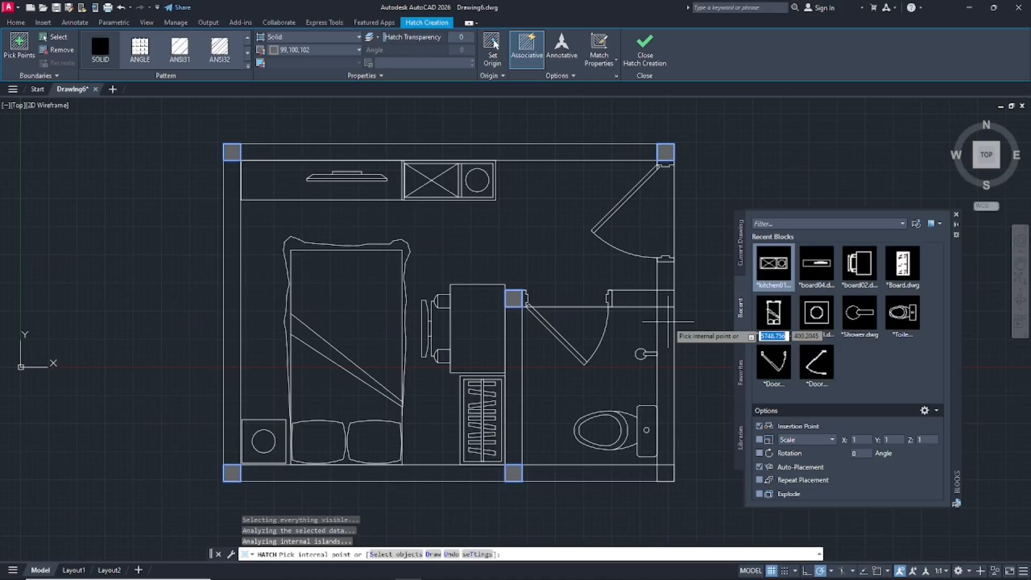
click(666, 299)
click(666, 473)
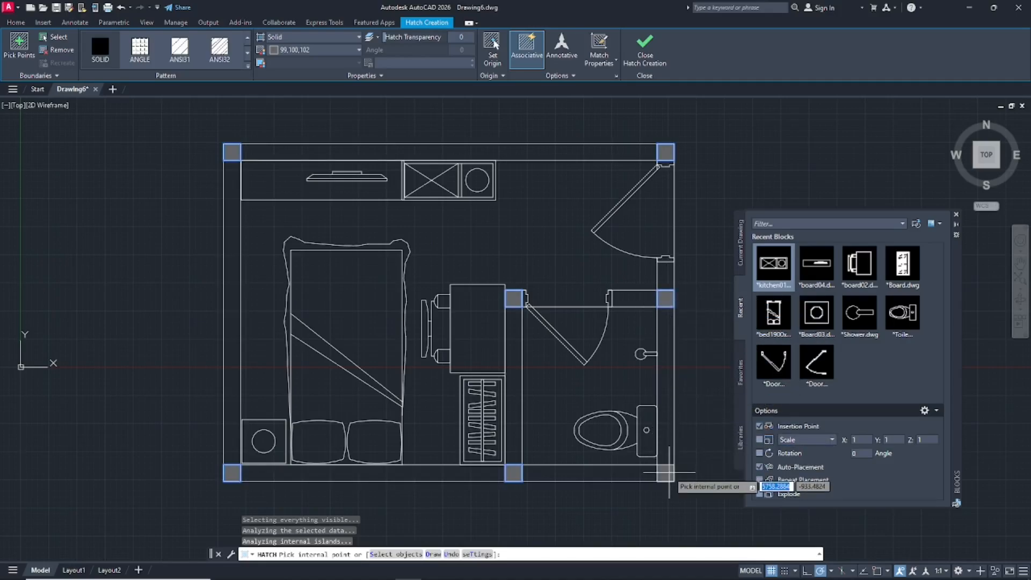
key(Return)
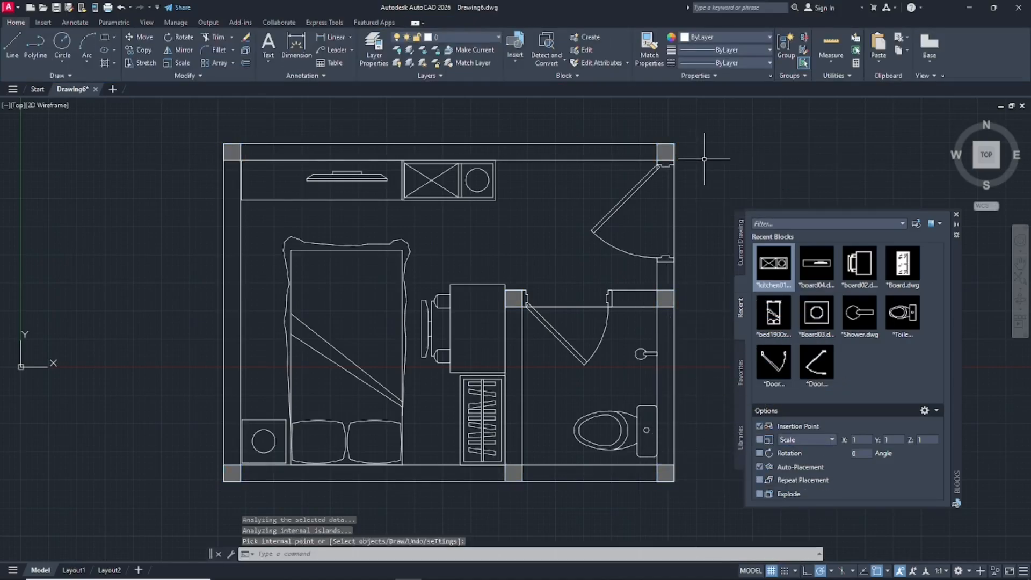
Hatch all outer wall and partition segments between the columns with the ANSI31 pattern in orange 248,153,30.
key(Return)
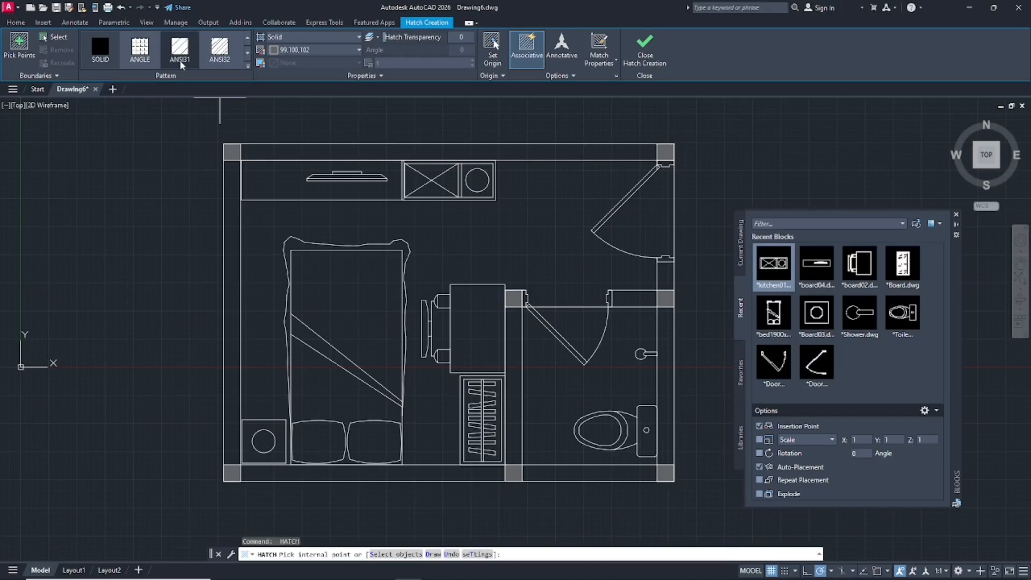
click(180, 48)
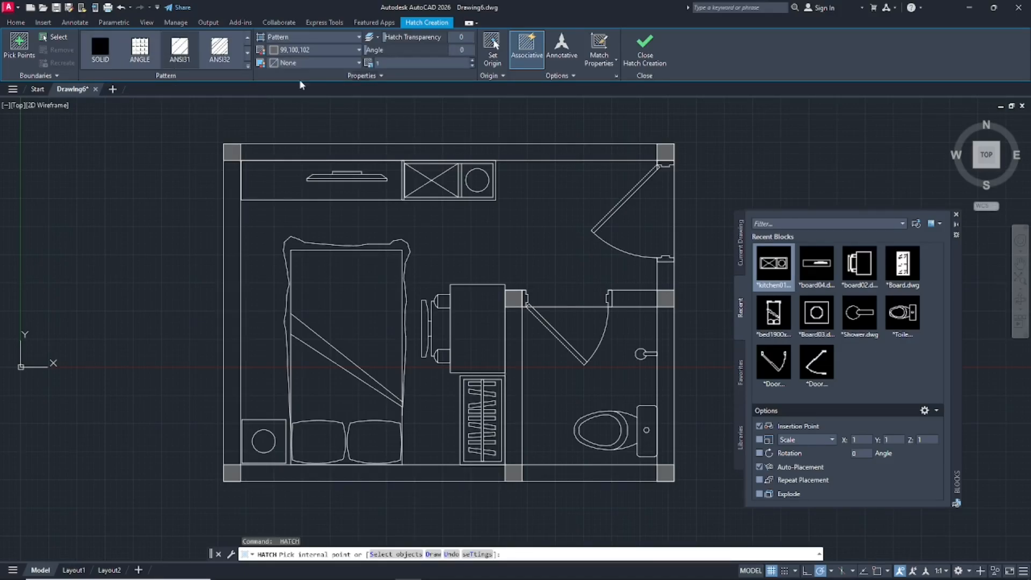
click(299, 51)
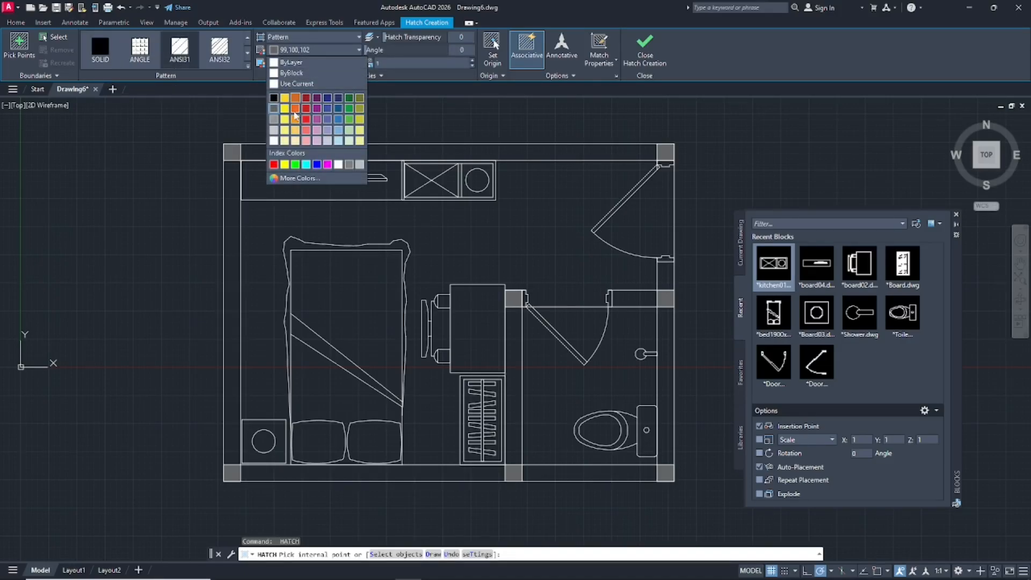
click(295, 120)
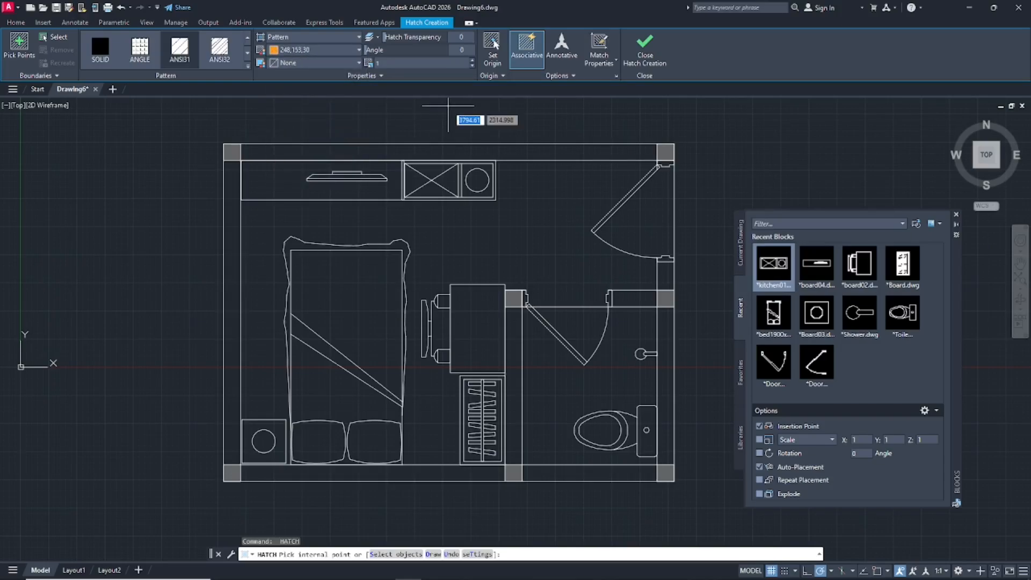
click(419, 153)
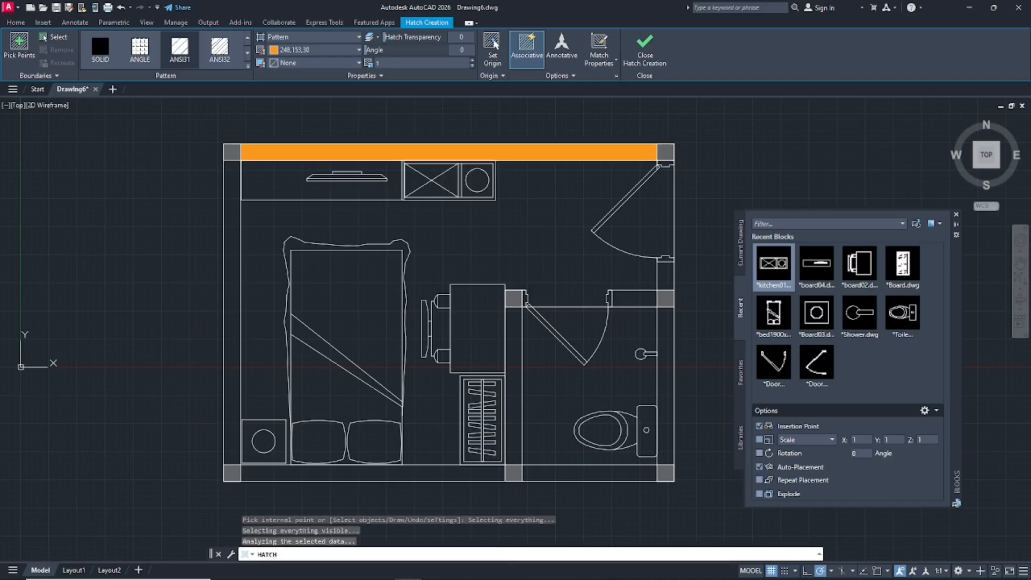
click(237, 207)
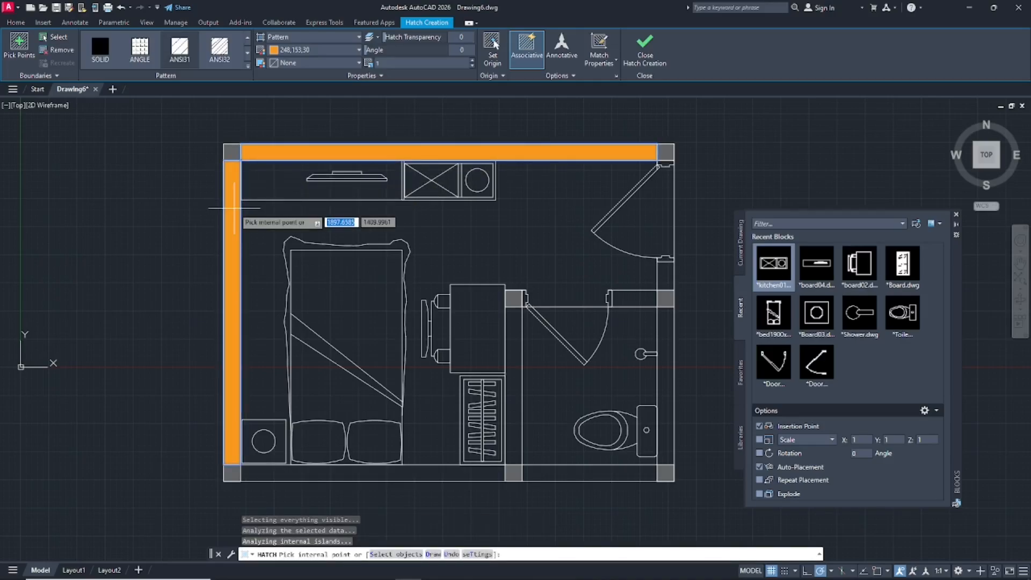
click(432, 470)
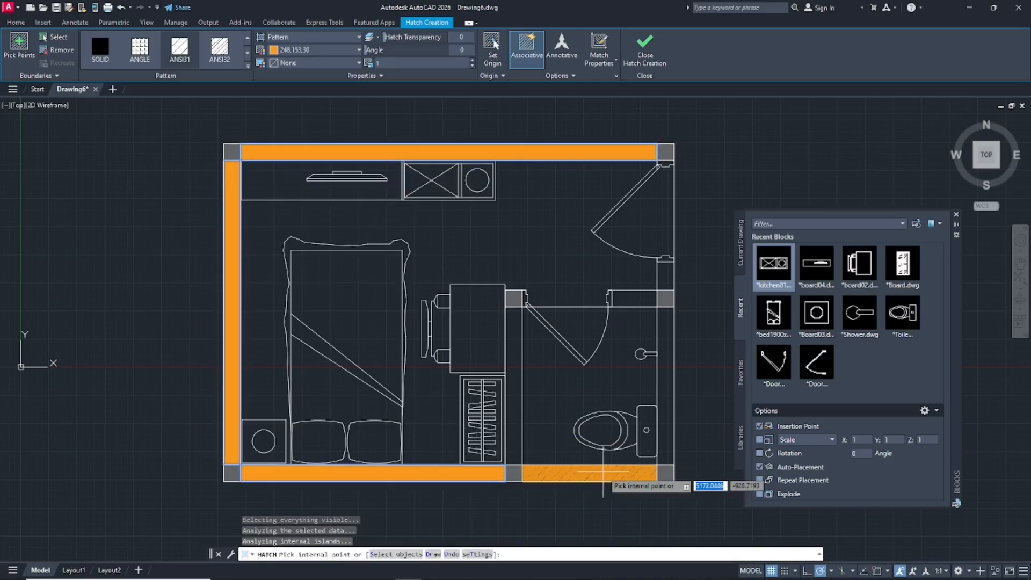
click(596, 473)
click(517, 345)
click(635, 299)
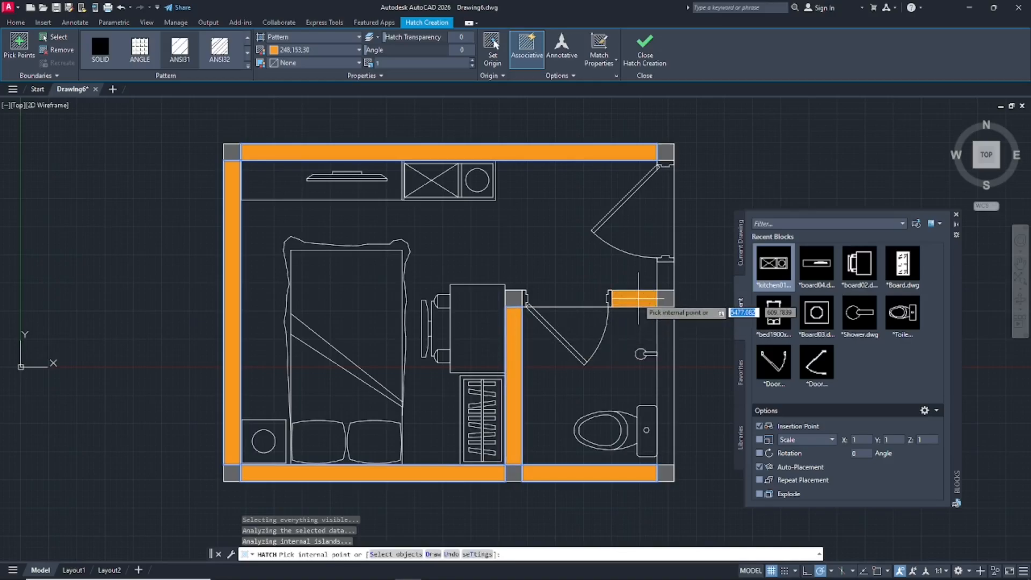
click(665, 279)
click(665, 349)
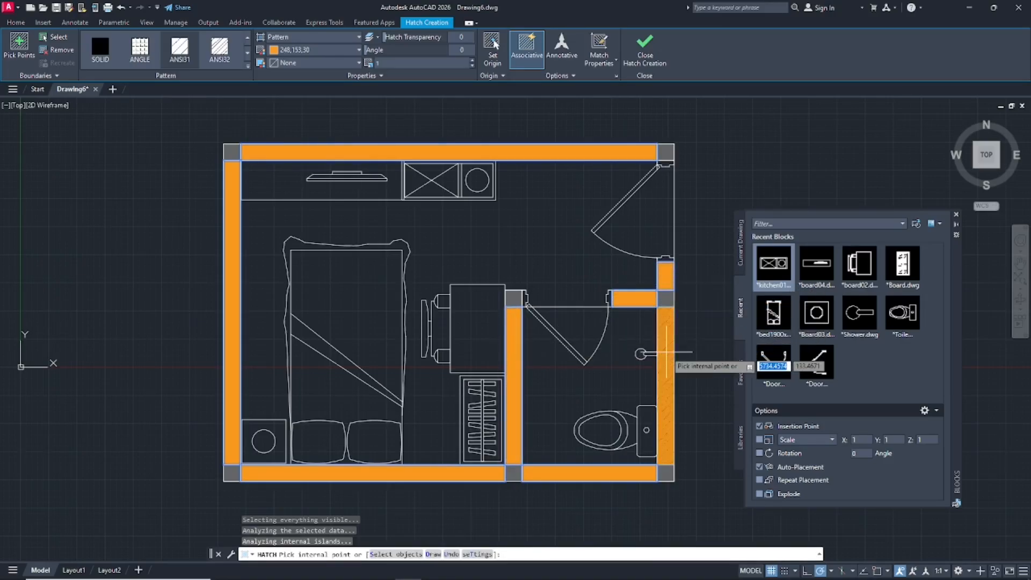
Set the wall hatch scale to 15 and finish the hatch.
click(591, 376)
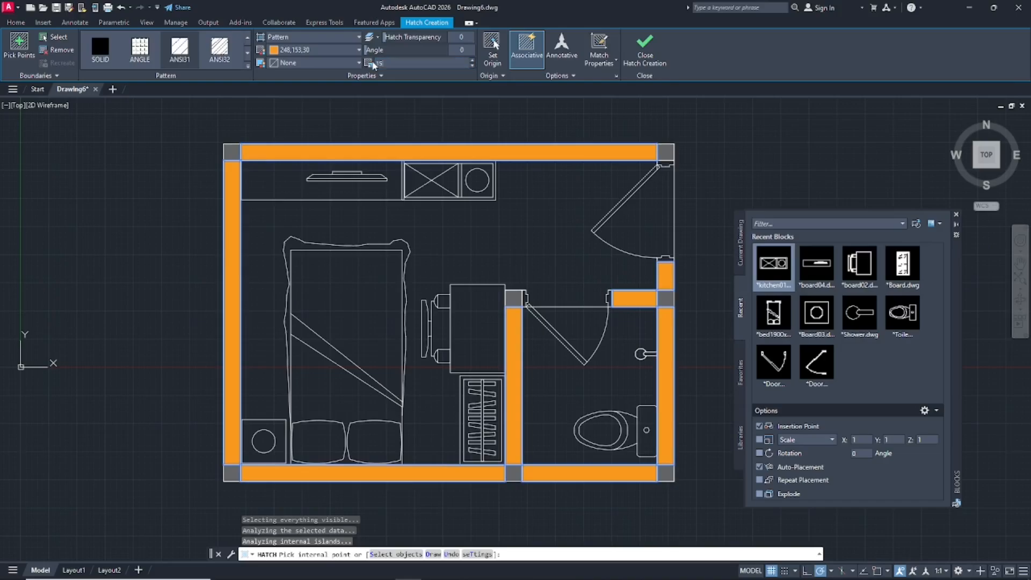
key(Return)
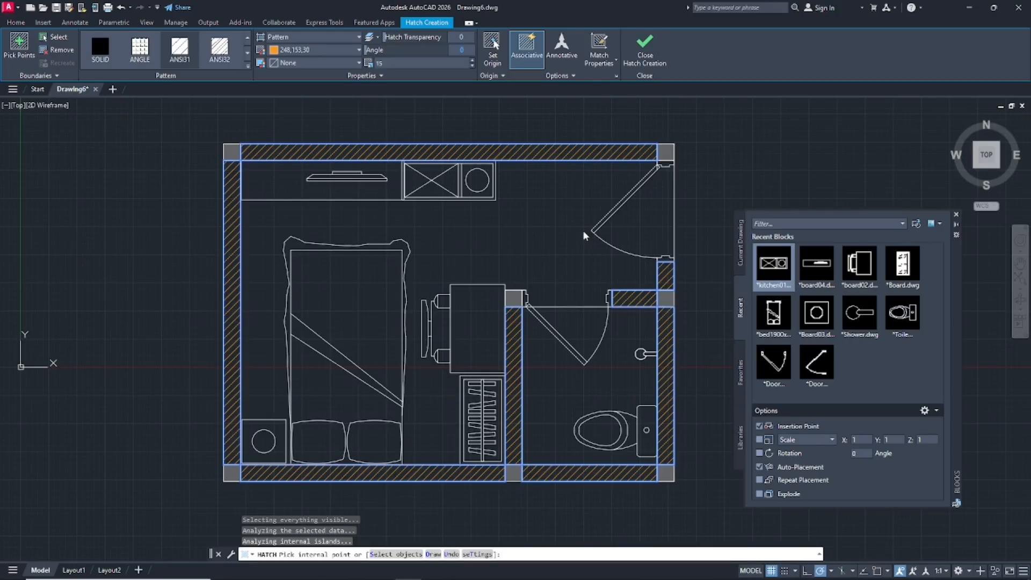
click(647, 54)
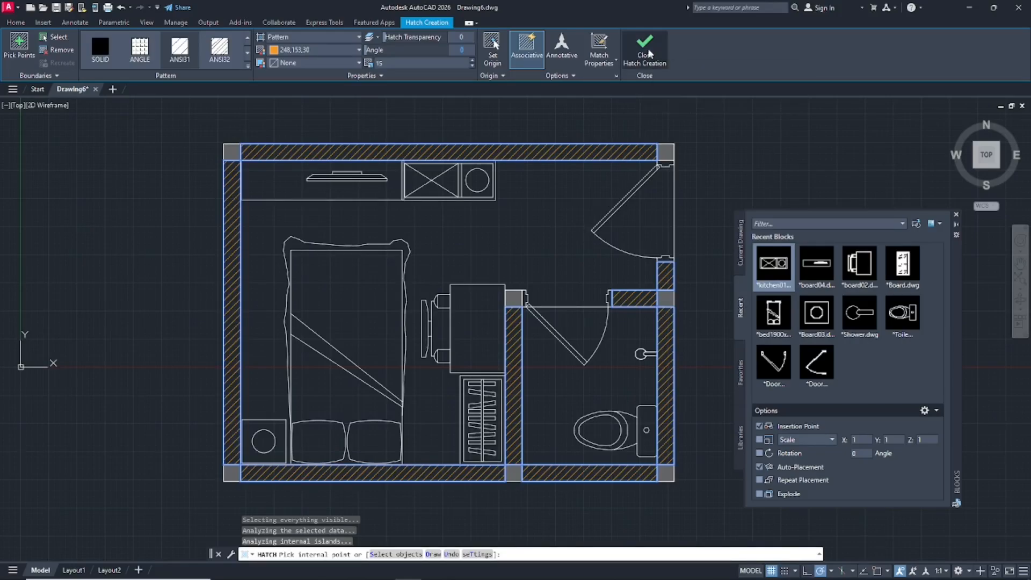
Open the Dimension Style Manager and make the Annotative style current.
scroll(564, 303, down, 3)
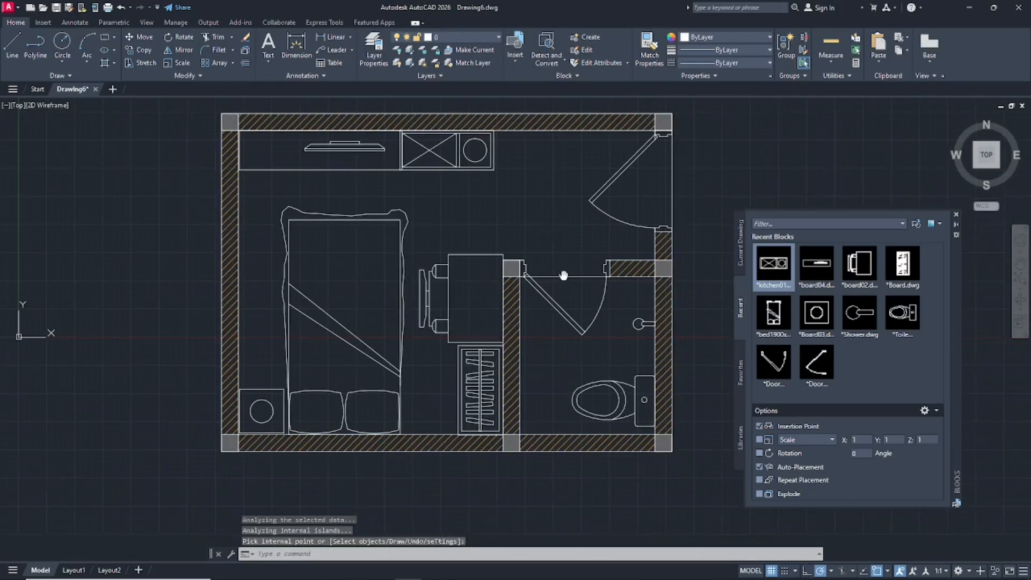
middle_drag(554, 330, 488, 315)
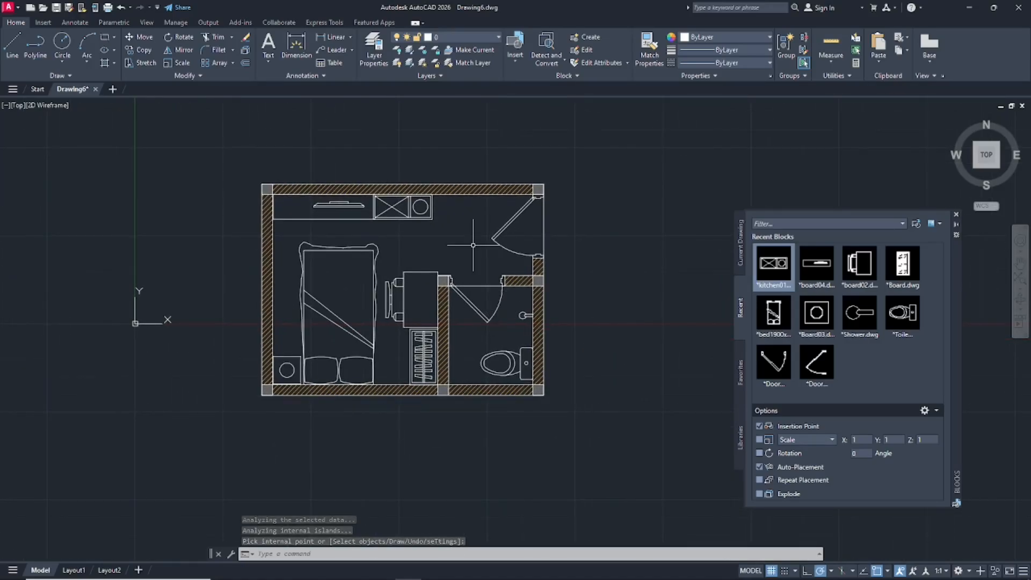
text(d)
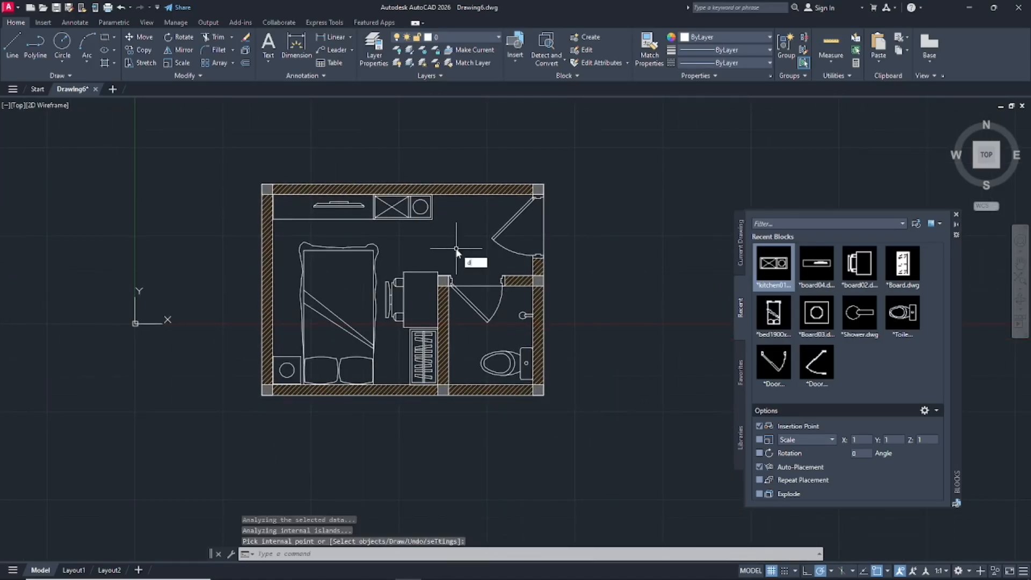
key(Return)
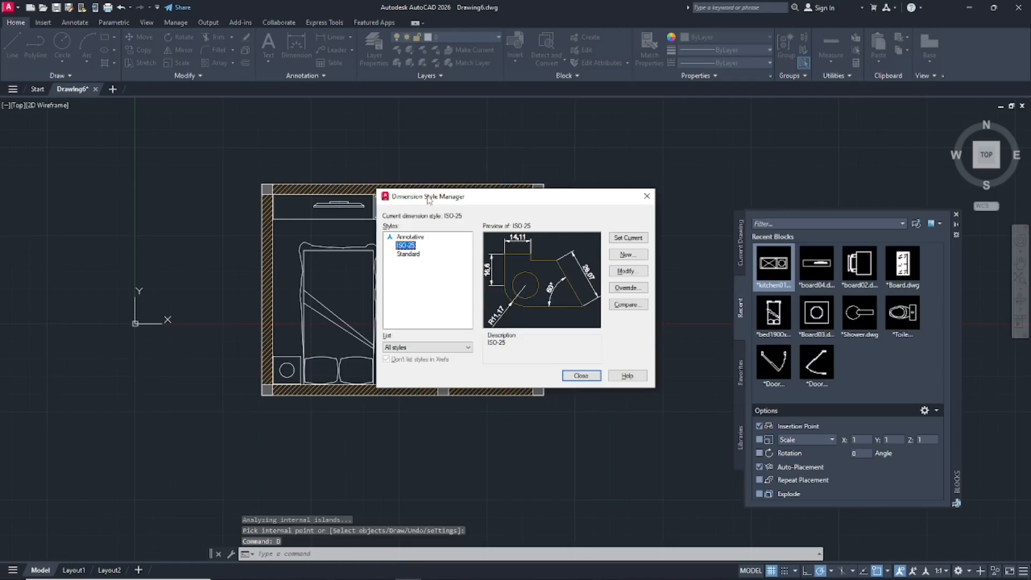
drag(428, 199, 647, 137)
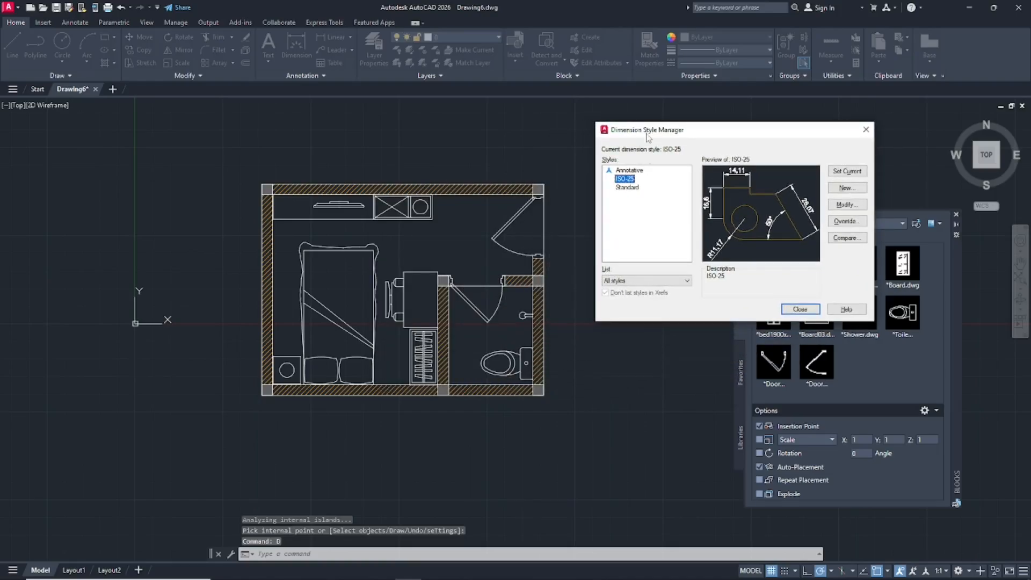
click(642, 171)
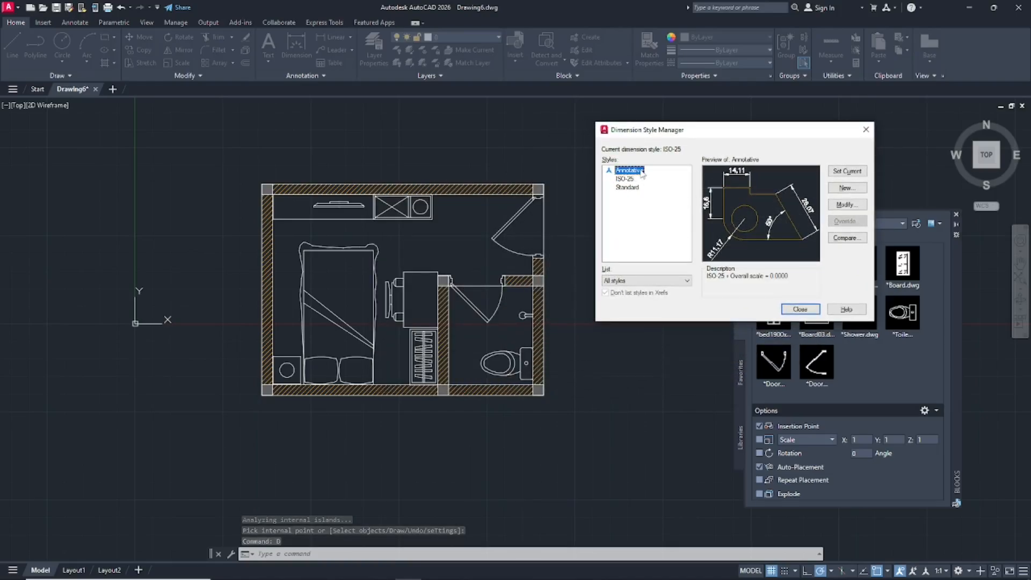
click(849, 172)
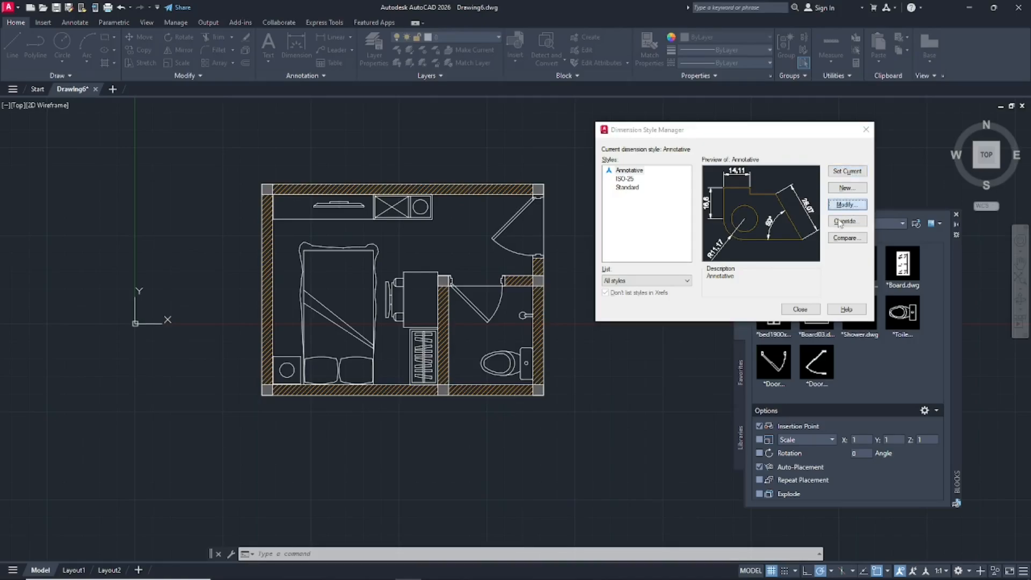
Modify the Annotative dimension style so its dimension lines and extension lines are both Red.
click(847, 205)
drag(604, 157, 743, 136)
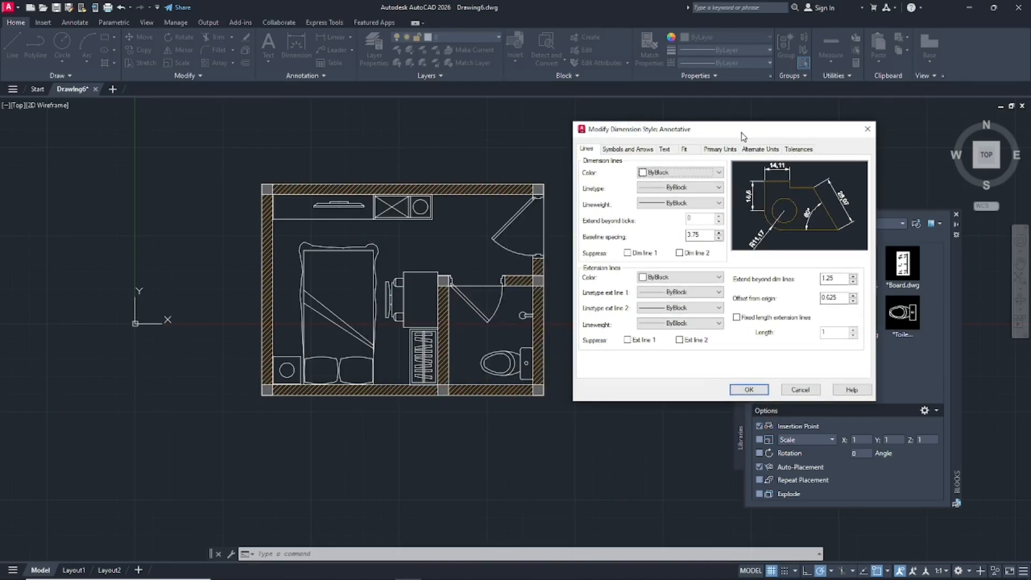
click(693, 173)
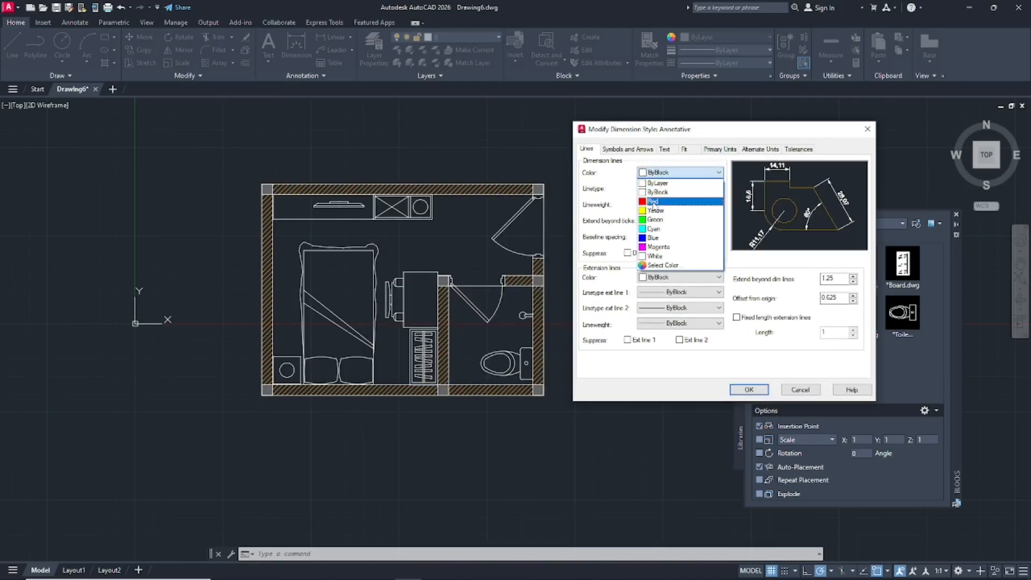
click(674, 202)
click(720, 278)
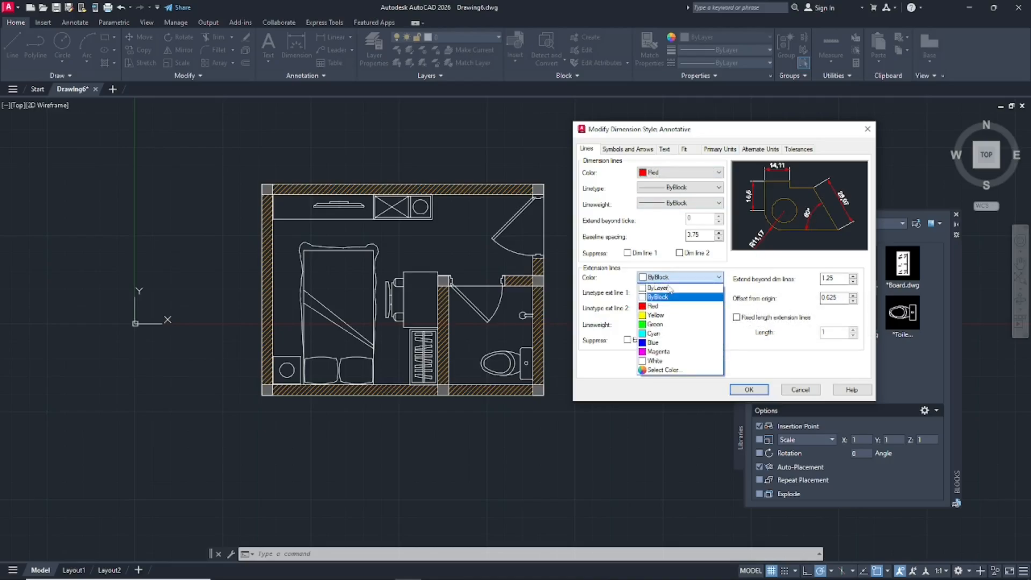
click(671, 306)
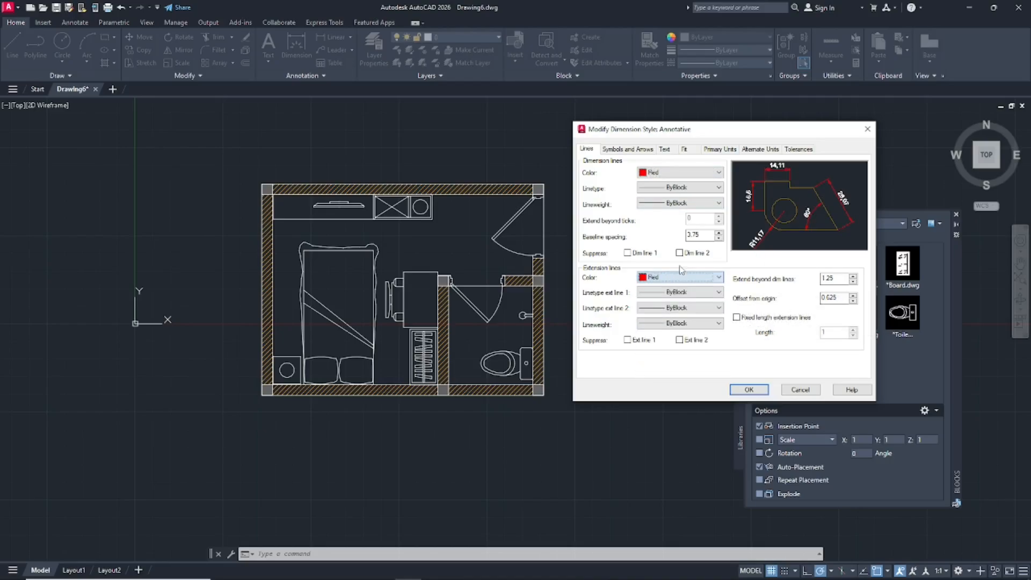
Give the Annotative dimension style Architectural tick arrowheads and Cyan text.
click(627, 150)
click(627, 182)
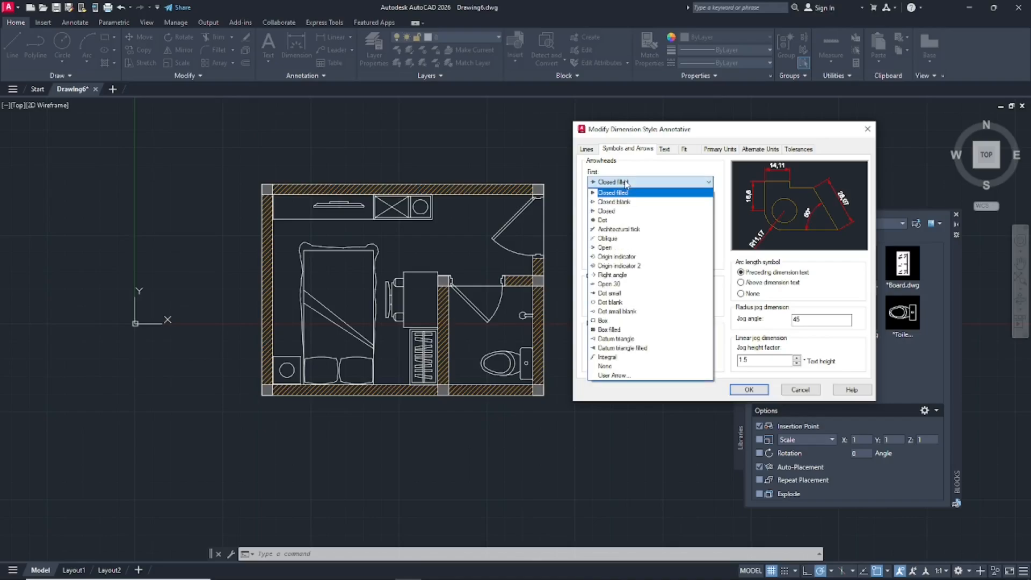
click(630, 231)
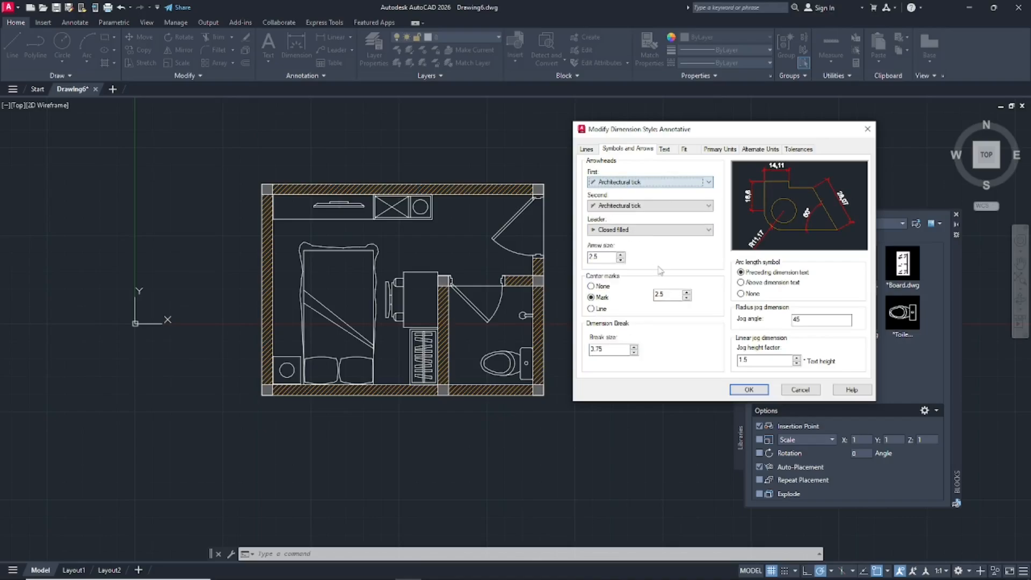
click(665, 150)
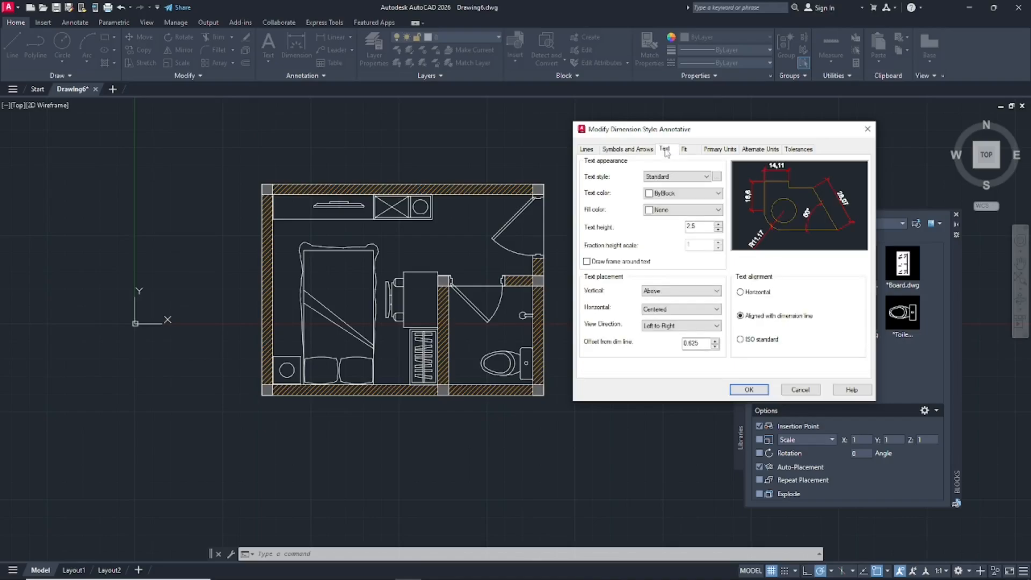
click(661, 195)
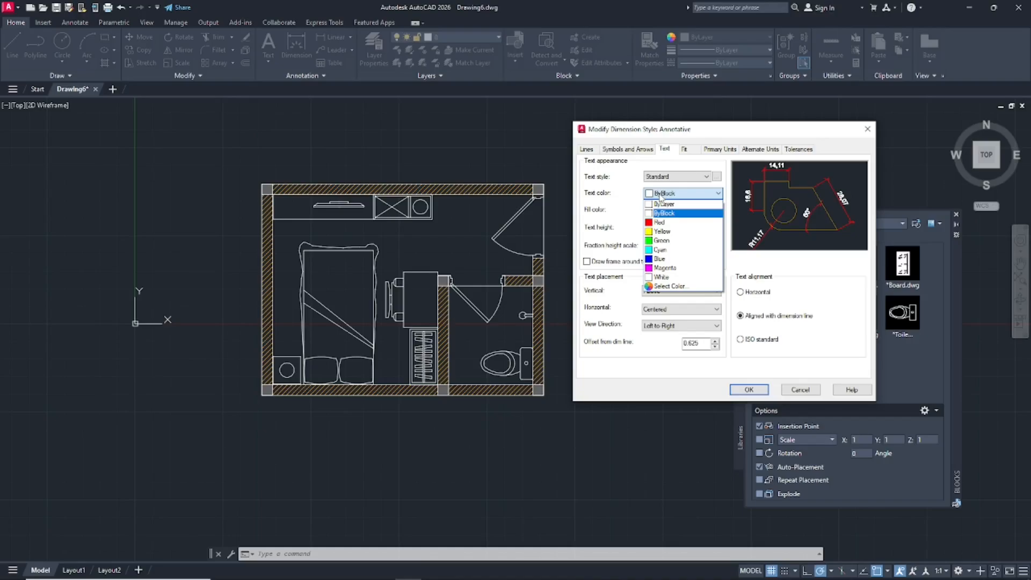
click(660, 254)
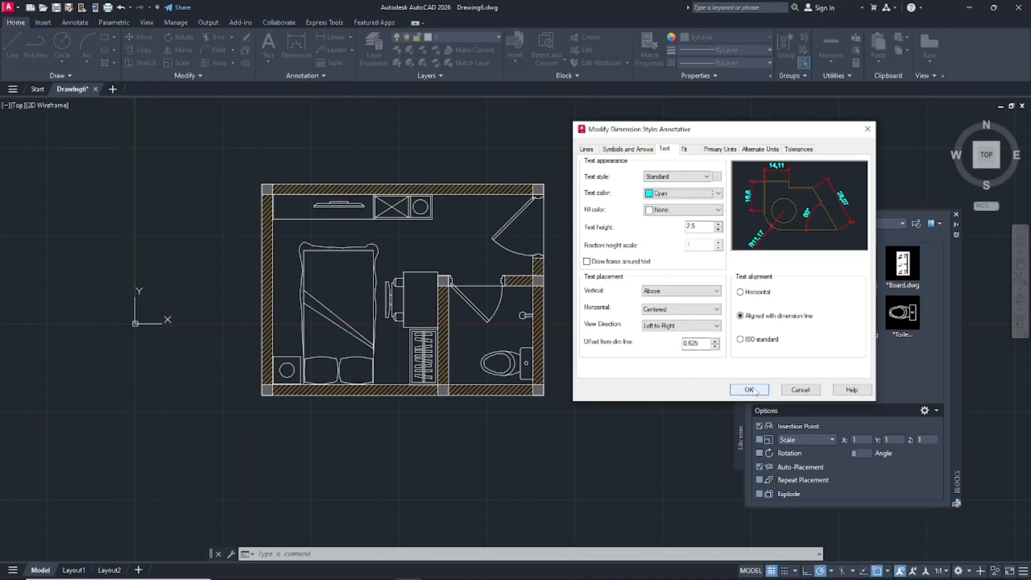
Set the style's linear dimension precision to 0, save the changes and close the Dimension Style Manager.
click(720, 149)
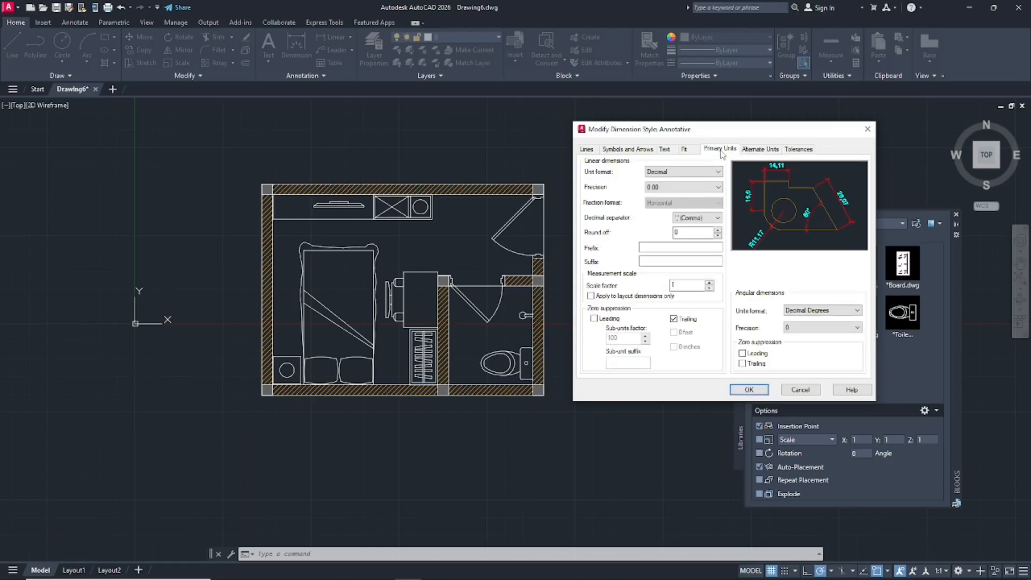
click(668, 187)
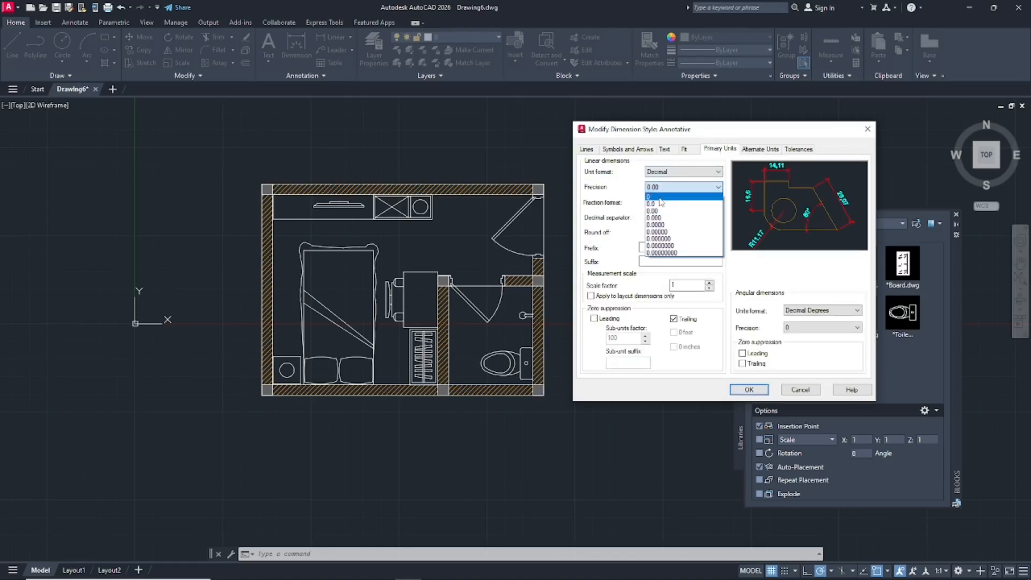
click(664, 198)
click(749, 389)
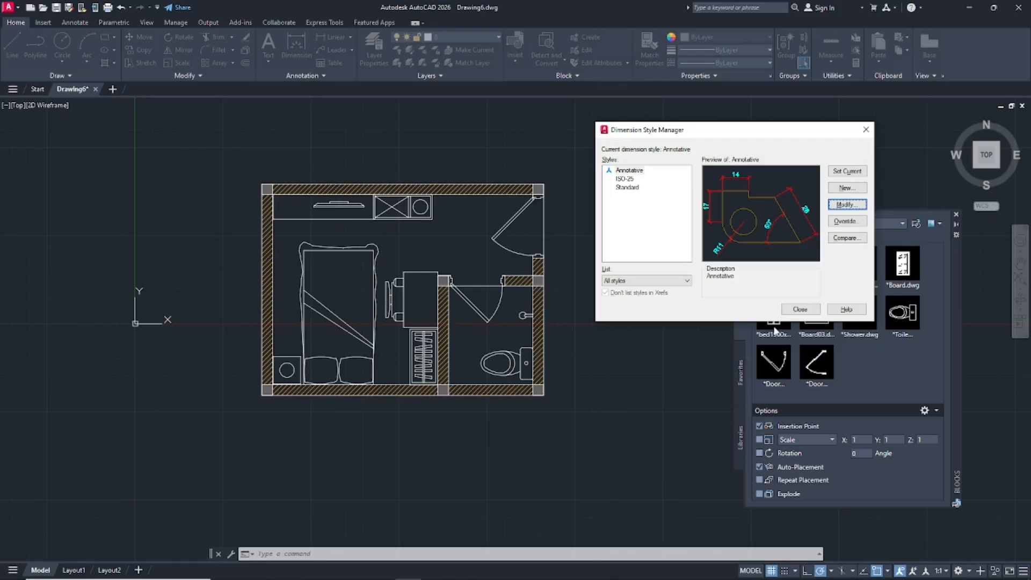
click(800, 309)
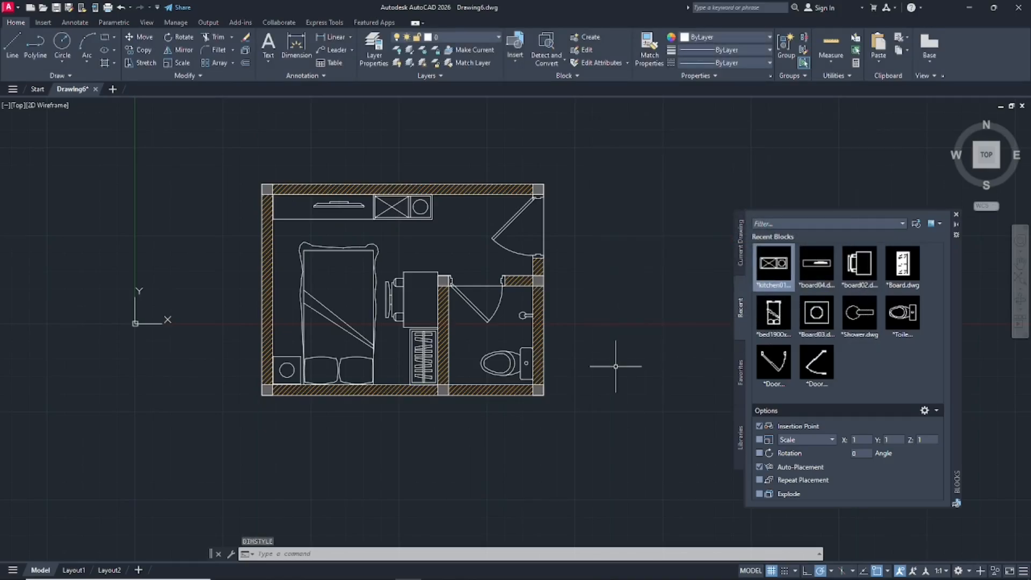
Set the annotation scale to 1:50 and add a linear dimension below the plan from its lower-left outer corner to the middle column's left edge.
click(941, 572)
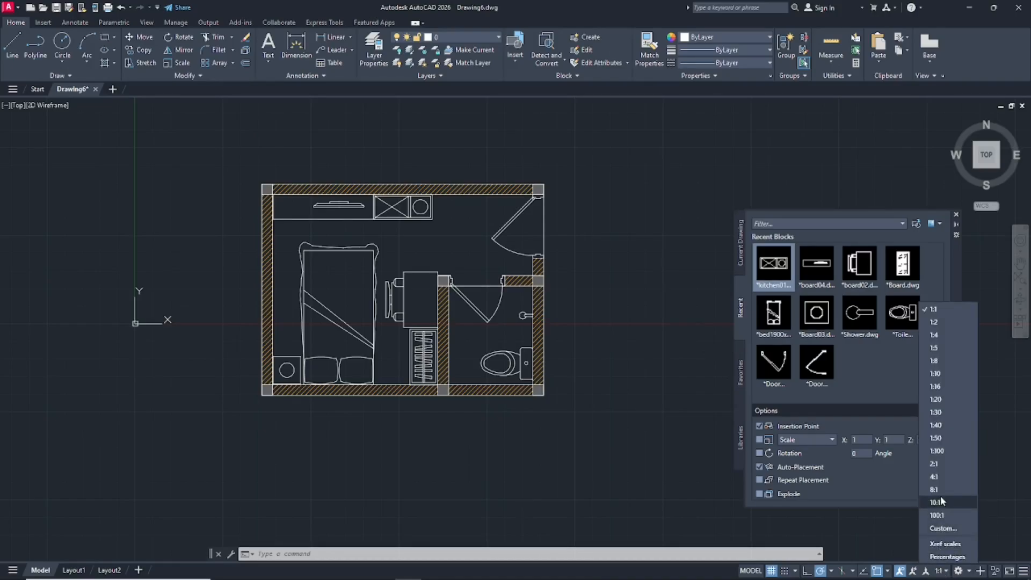
click(935, 440)
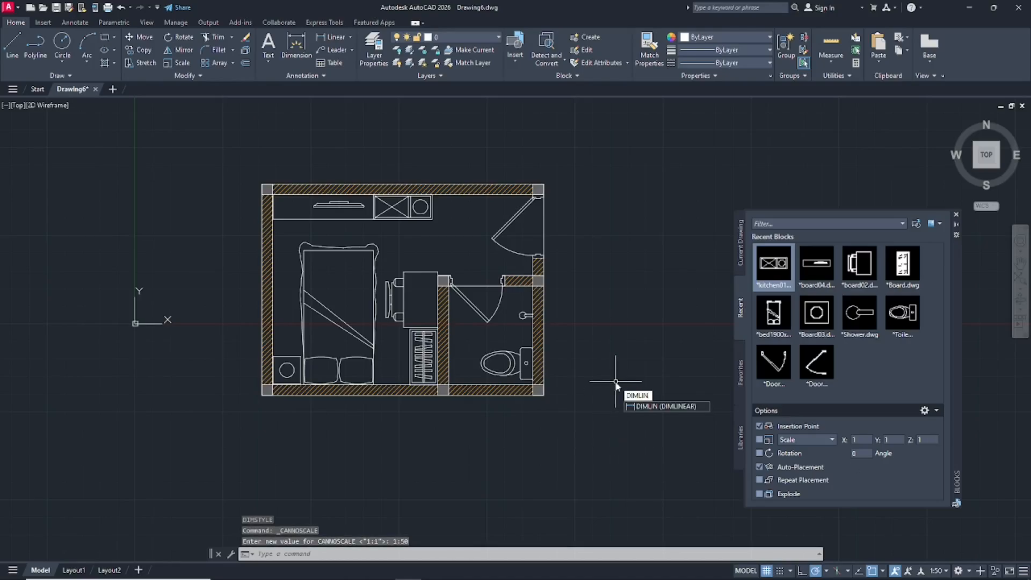
key(Return)
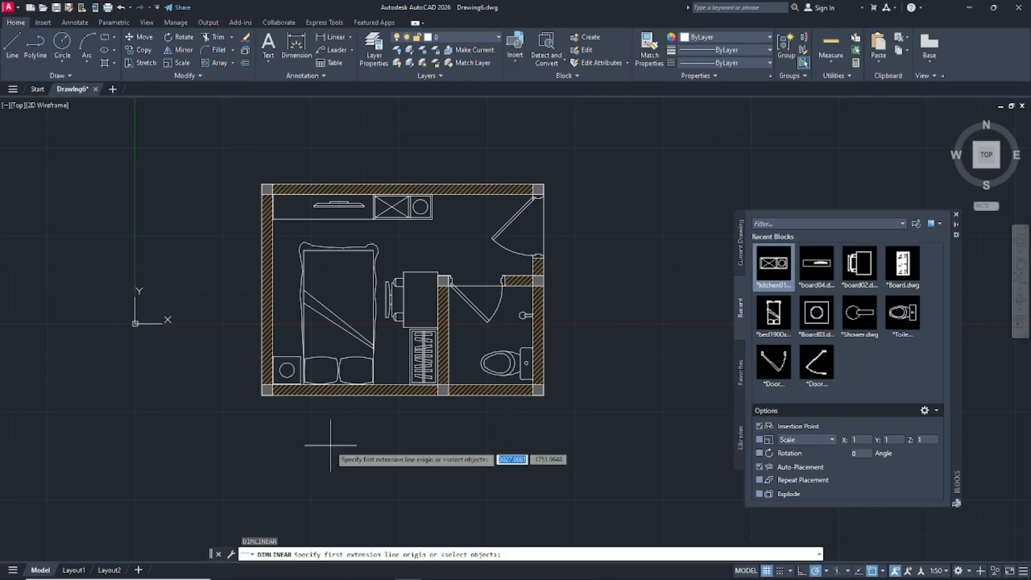
click(262, 398)
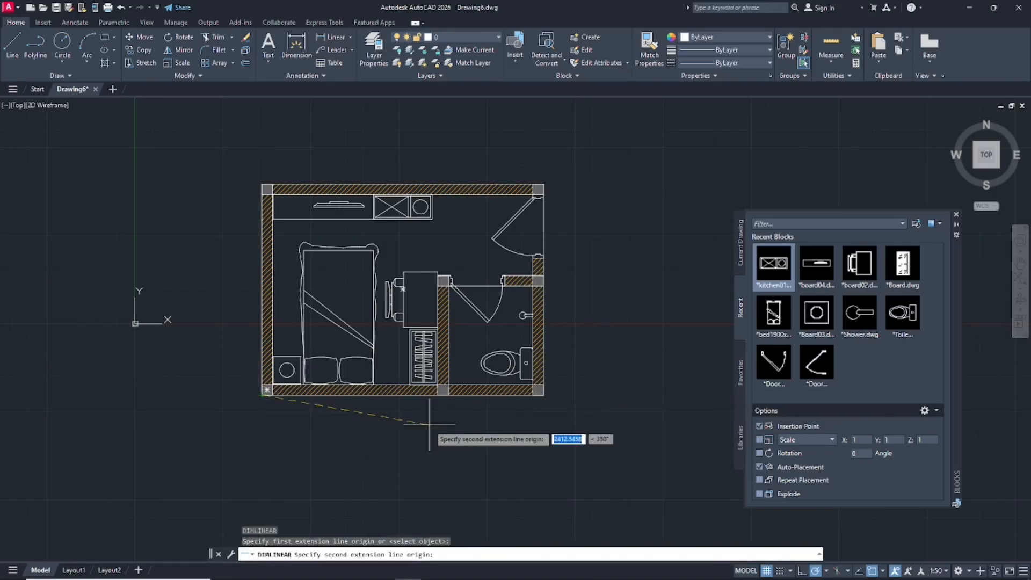
click(439, 399)
click(441, 417)
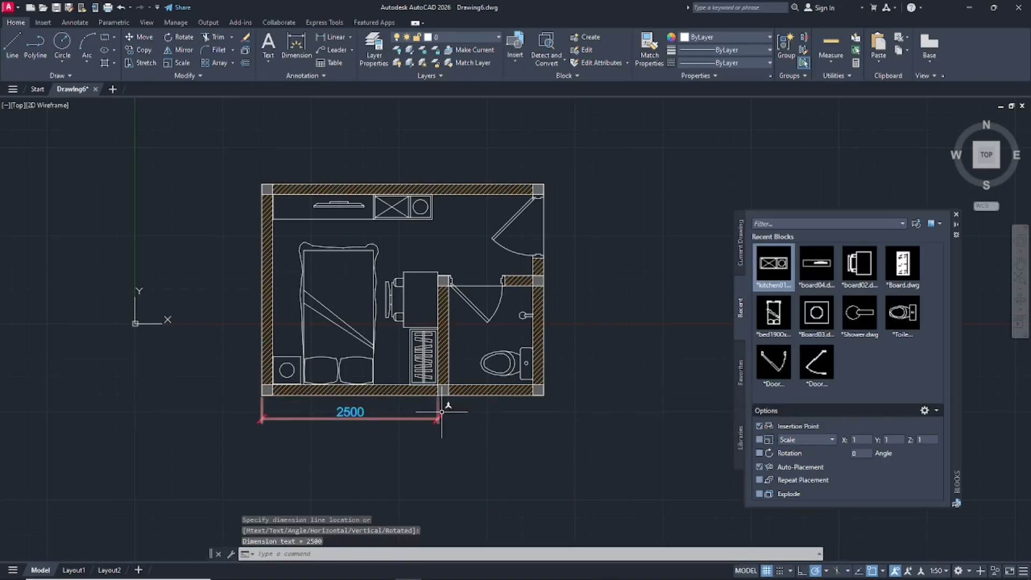
Dimension the lower wall from the middle column to the lower-right corner, and add an overall width dimension in a second row below.
key(Return)
click(443, 398)
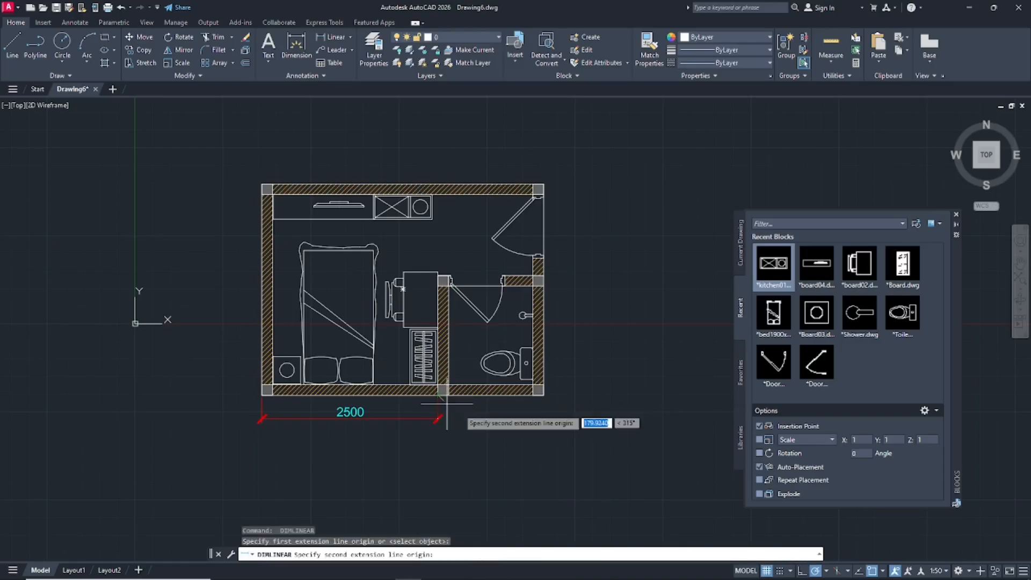
click(543, 395)
click(439, 418)
key(Return)
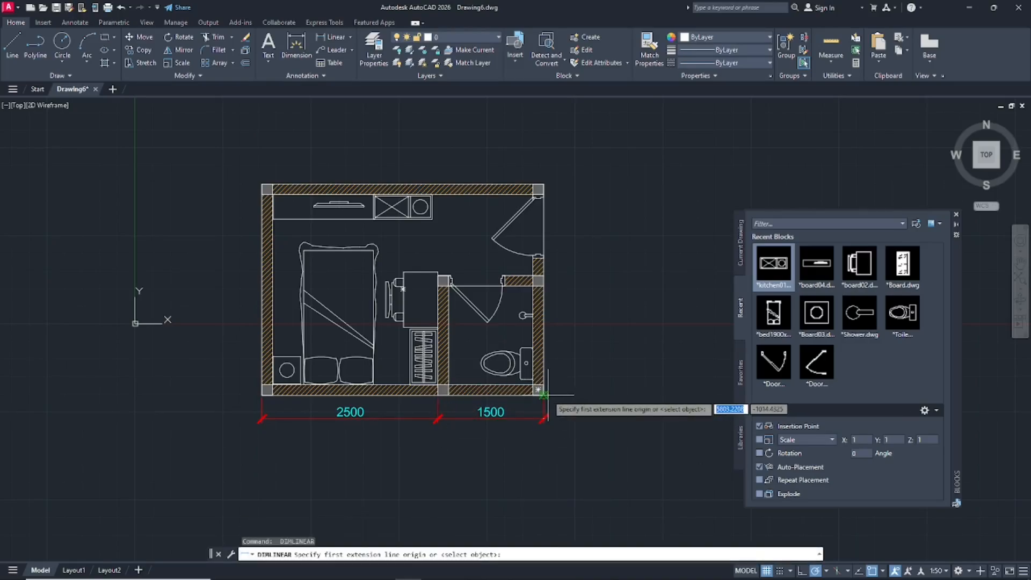
click(544, 396)
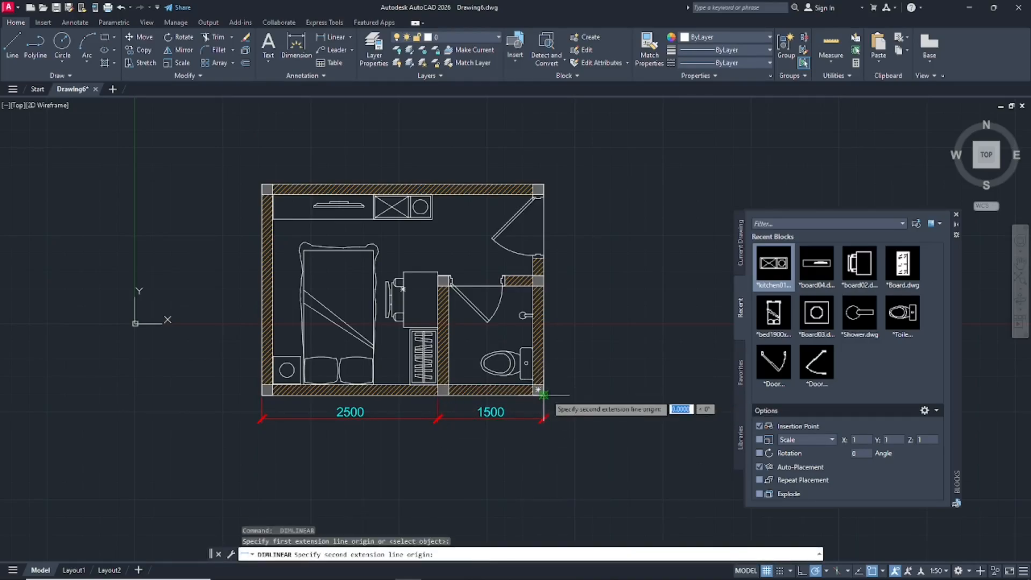
click(262, 395)
click(414, 445)
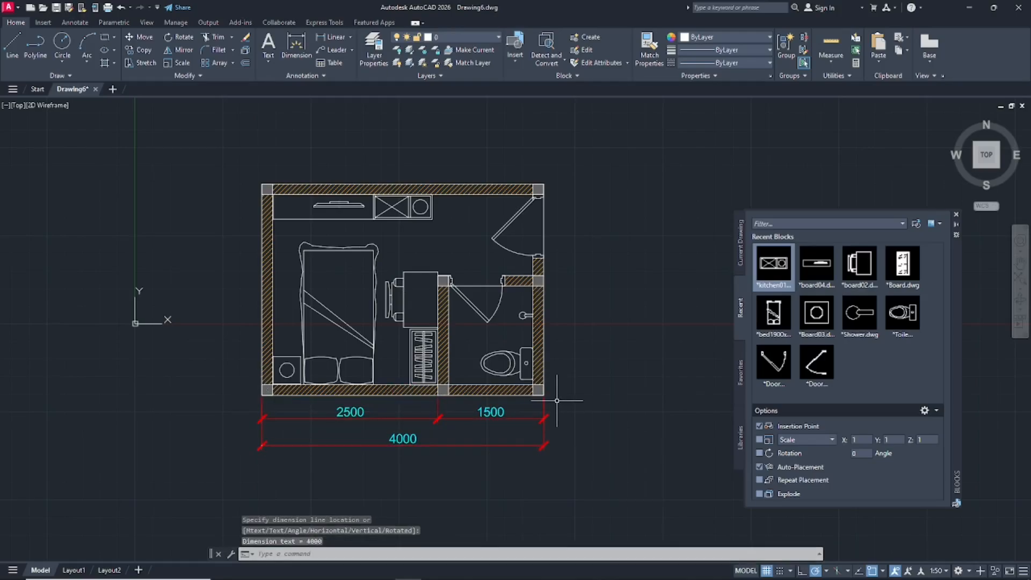
Add two aligned vertical dimensions beside the right wall, from the lower corner to the partition column and from there to the upper corner.
key(Return)
click(543, 396)
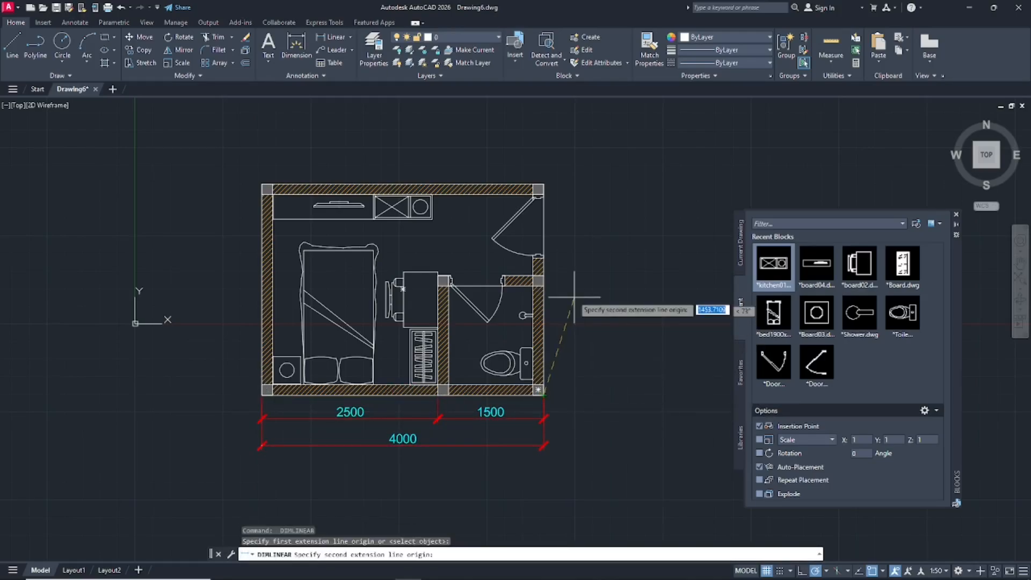
click(544, 277)
click(567, 322)
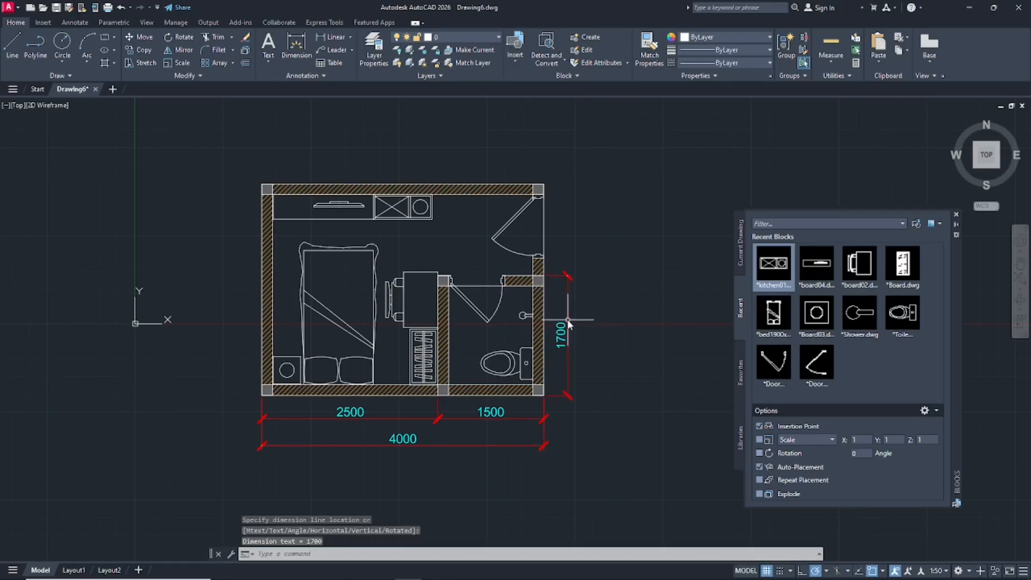
key(Return)
click(544, 276)
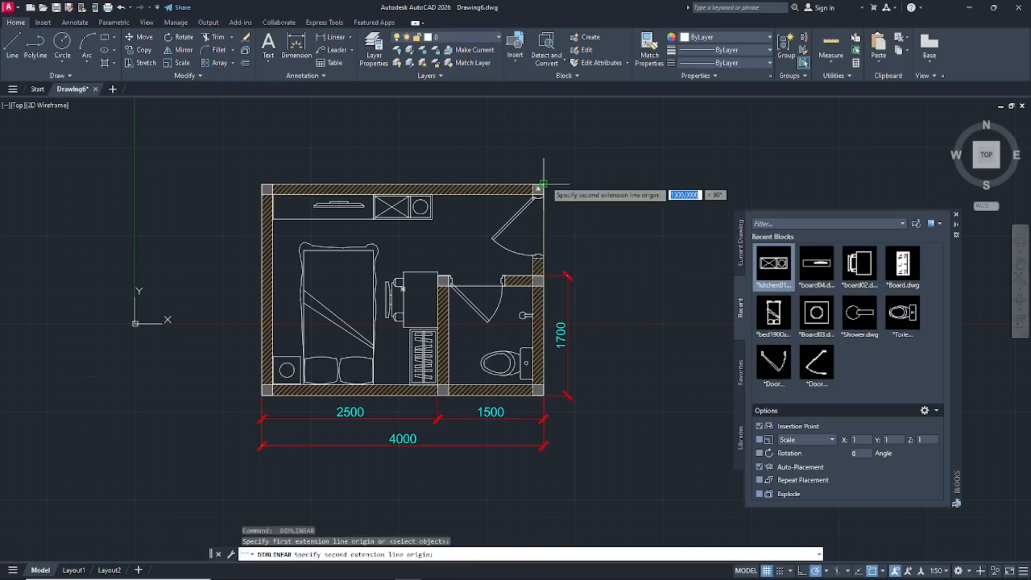
click(538, 189)
click(568, 275)
Add an overall height linear dimension outside the two segment dimensions on the plan's right side.
key(Return)
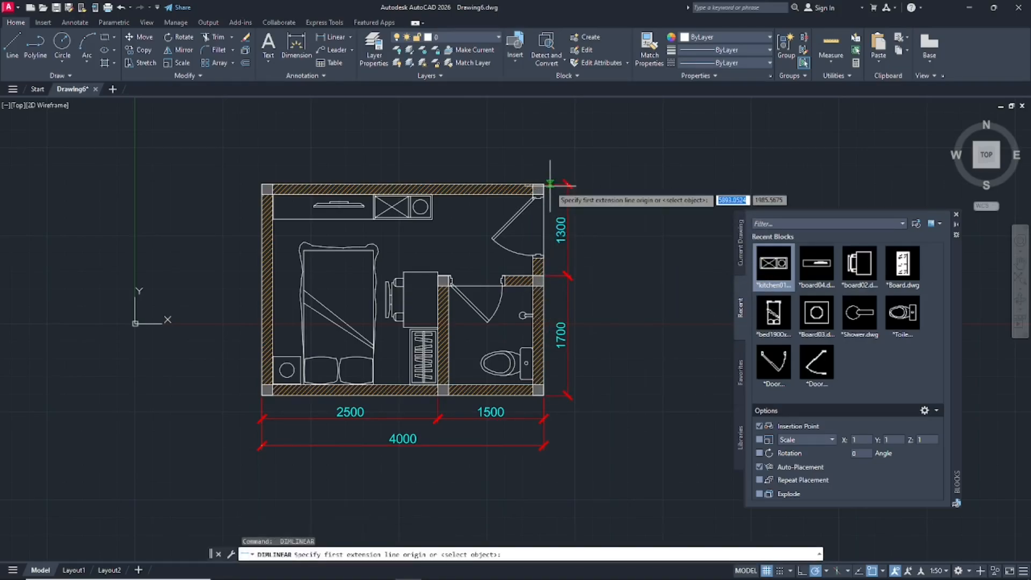
click(538, 185)
click(544, 384)
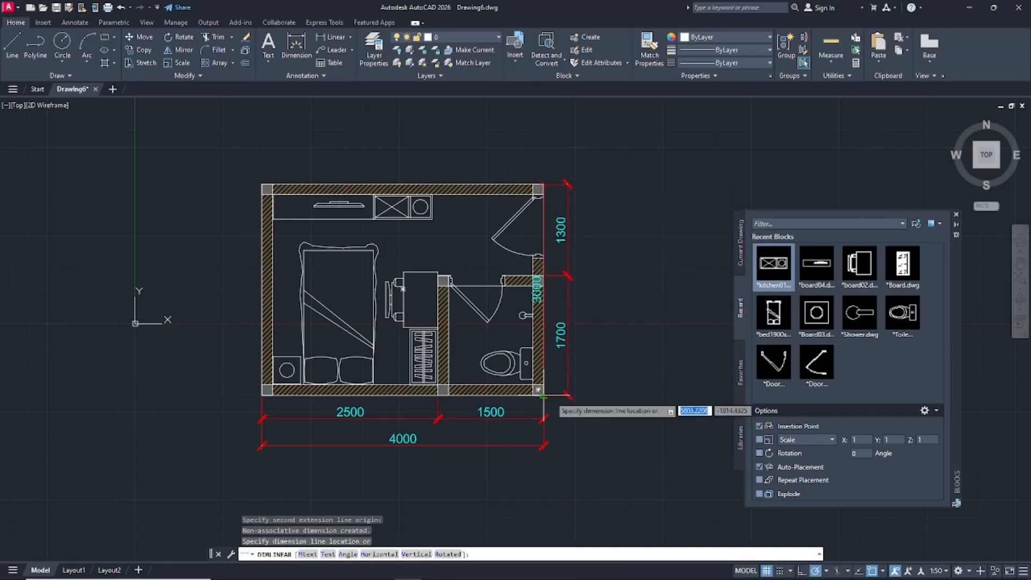
click(595, 394)
Add overall linear dimensions for the plan's width above the upper wall and its height beside the left wall.
key(Return)
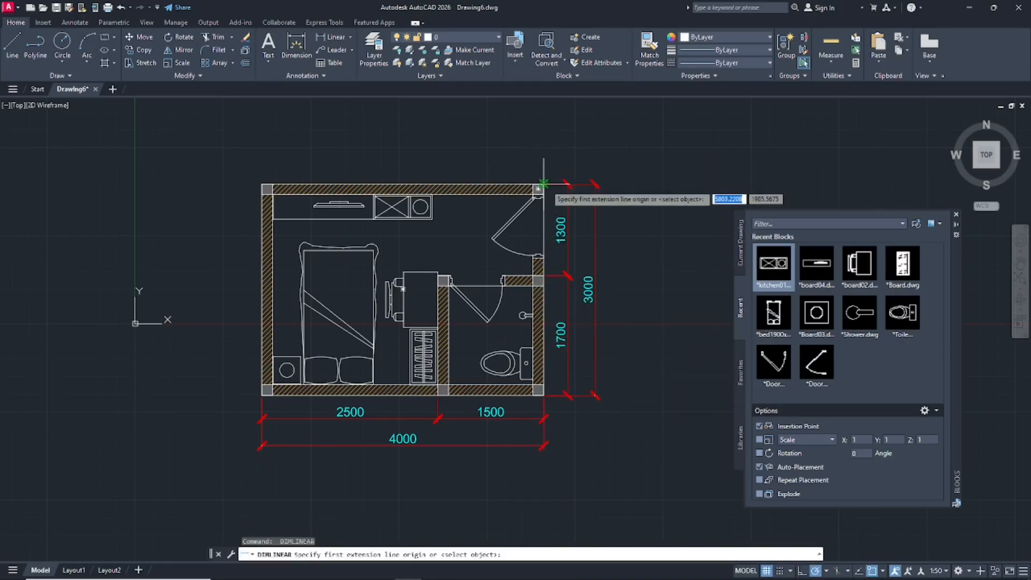
click(538, 188)
click(267, 188)
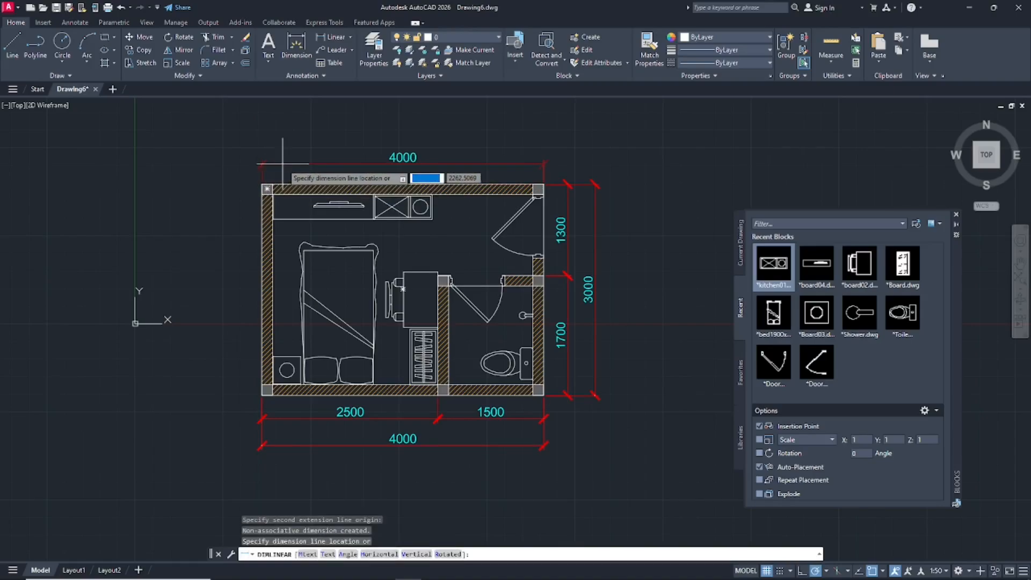
click(292, 167)
key(Return)
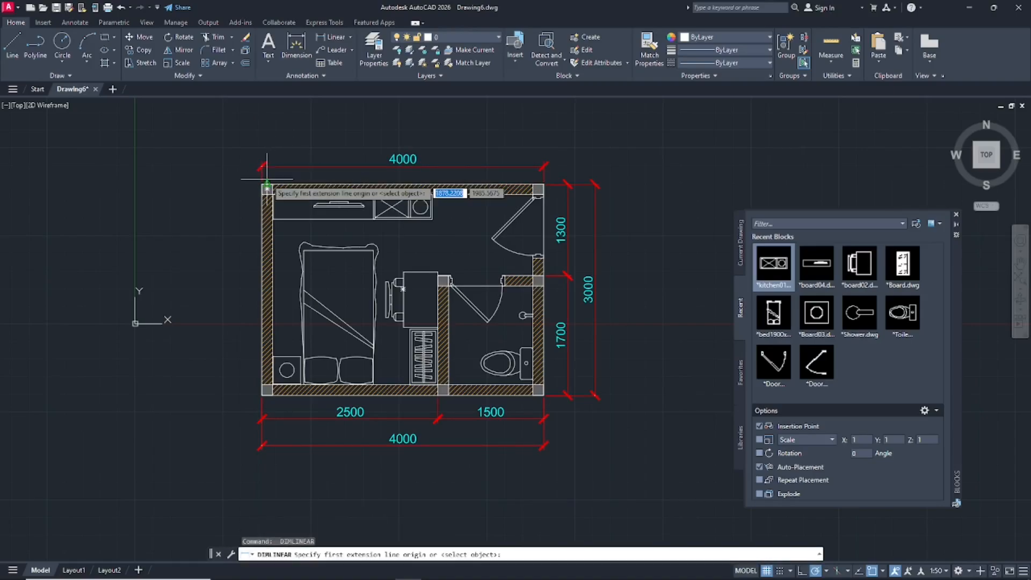
click(266, 186)
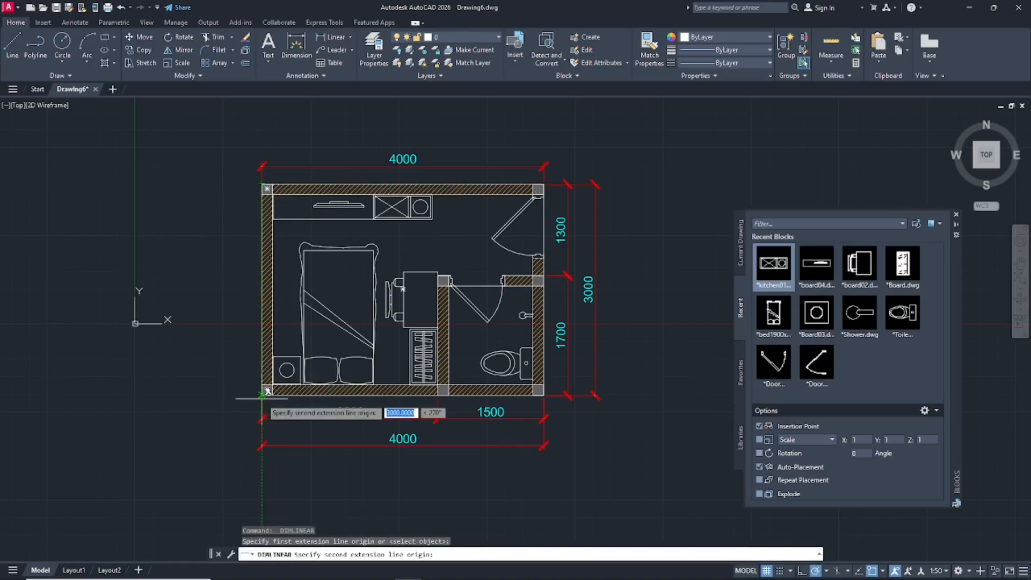
click(267, 389)
click(242, 383)
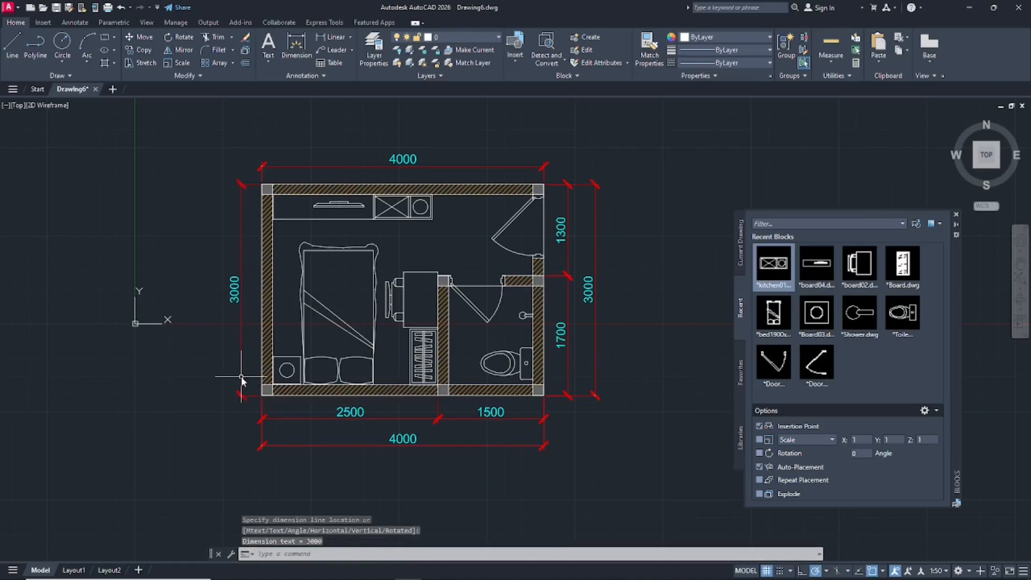
middle_drag(627, 333, 729, 327)
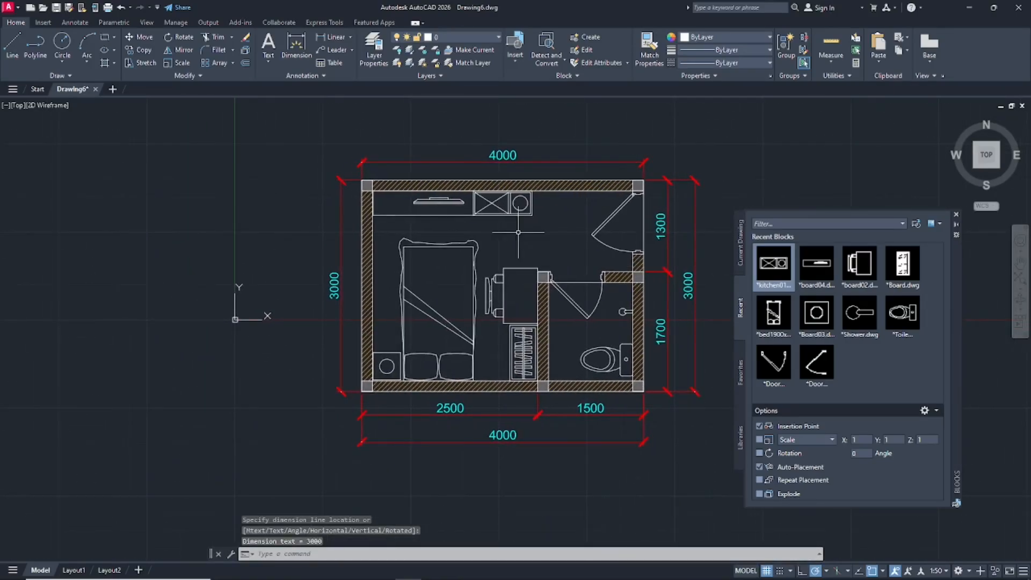